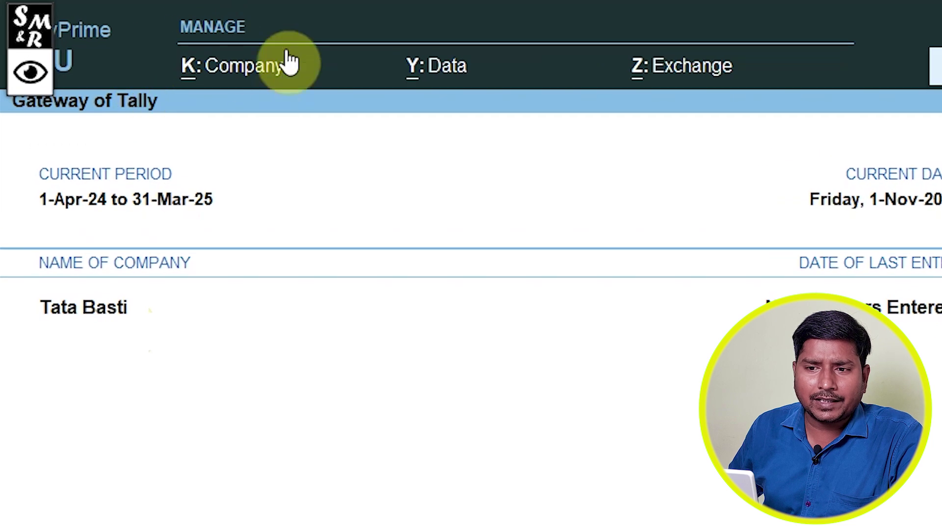
# Step: Open the Company menu with Create, Alter, Select and Shut from the Gateway of Tally
pyautogui.click(223, 76)
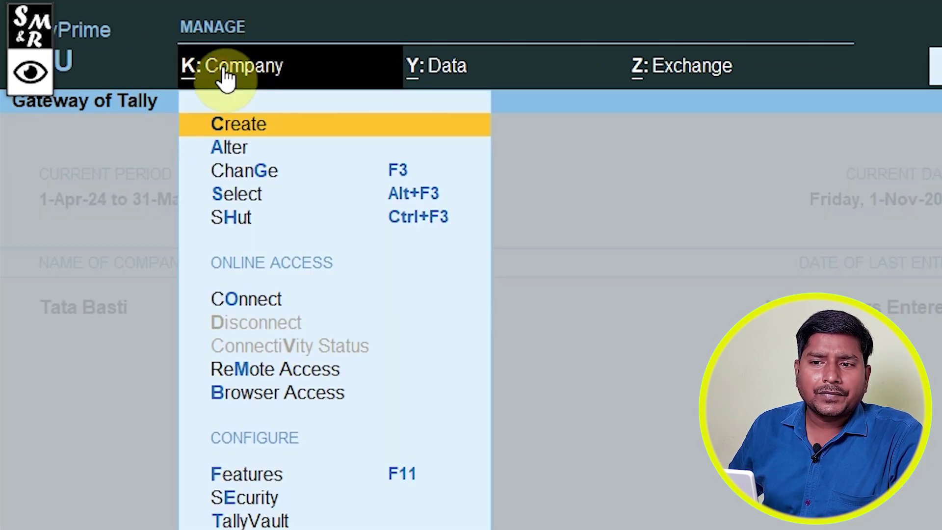
# Step: In Tata Basti's company alteration form, enter fax 5 and the company e-mail address
pyautogui.click(229, 148)
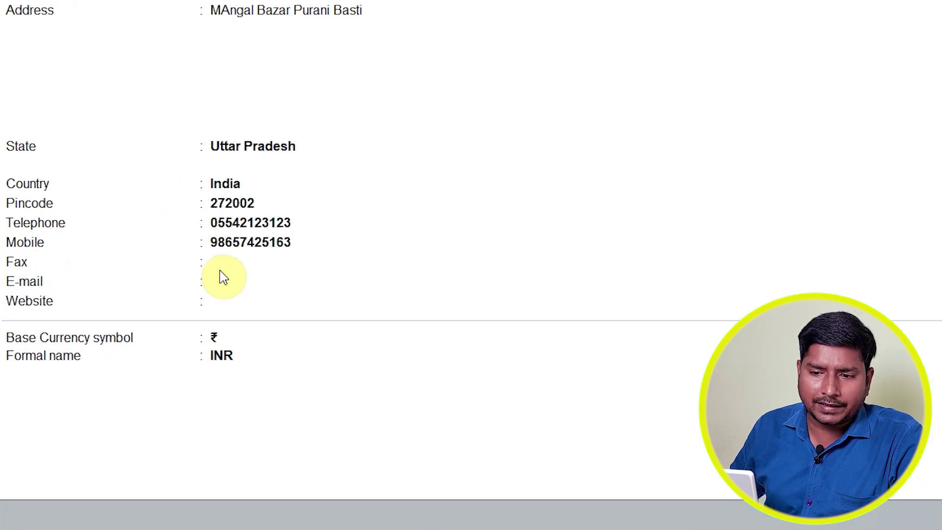
pyautogui.click(220, 268)
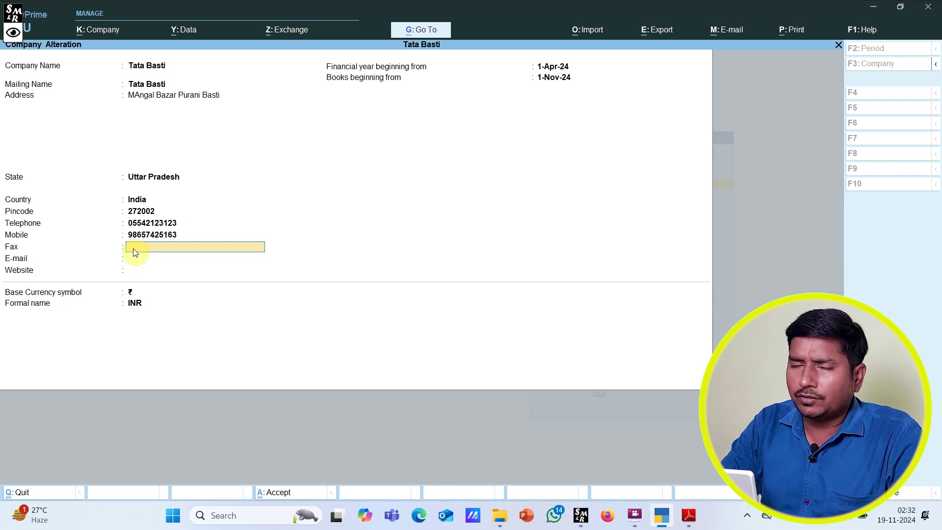
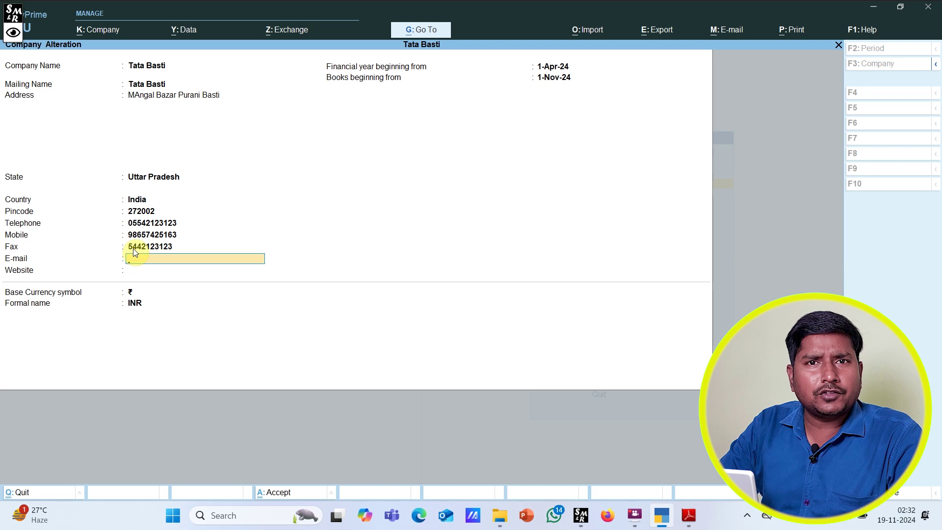
pyautogui.press('Return')
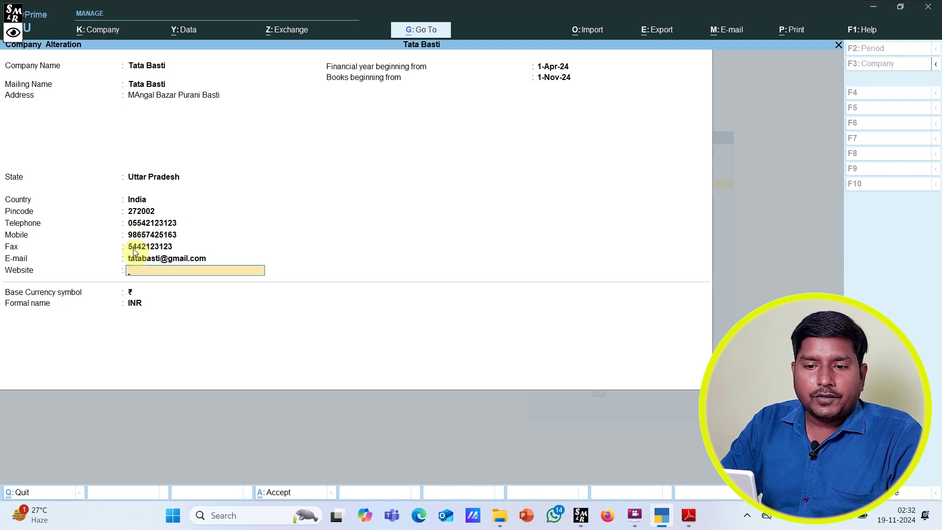
pyautogui.write('www.tatabasti.com')
pyautogui.press('Return')
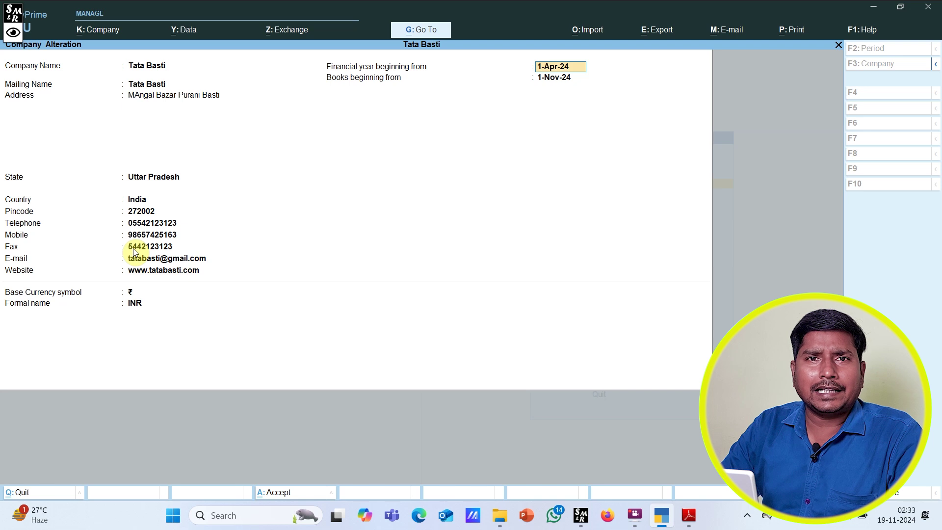
pyautogui.press('Return')
pyautogui.press('Return')
pyautogui.press('Return')
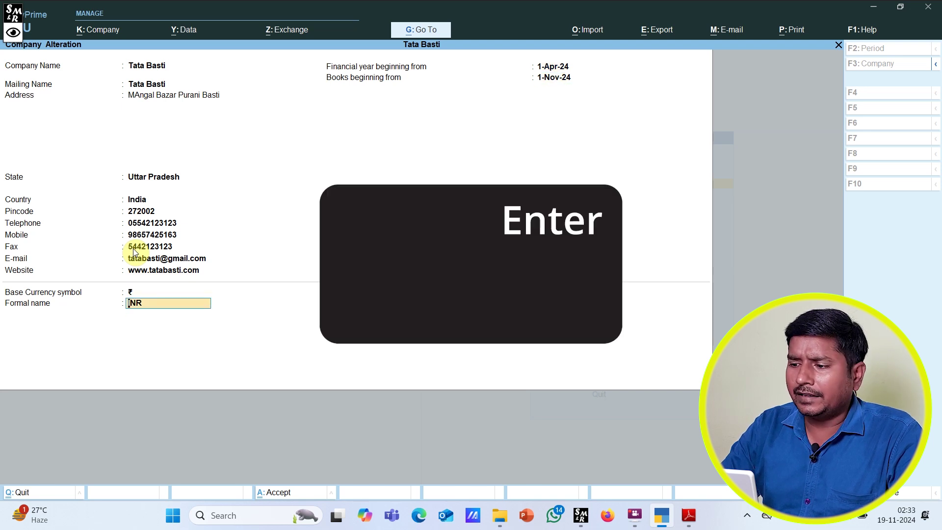
pyautogui.press('Return')
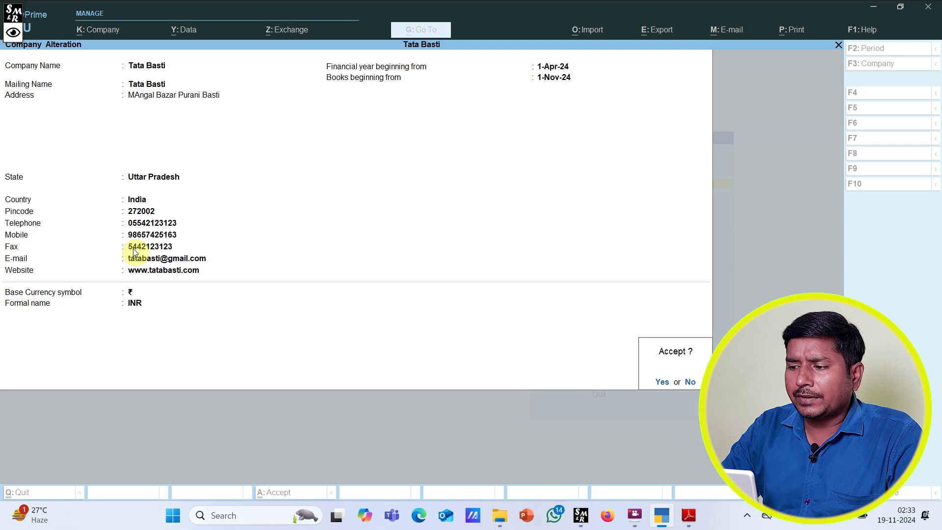
pyautogui.press('Return')
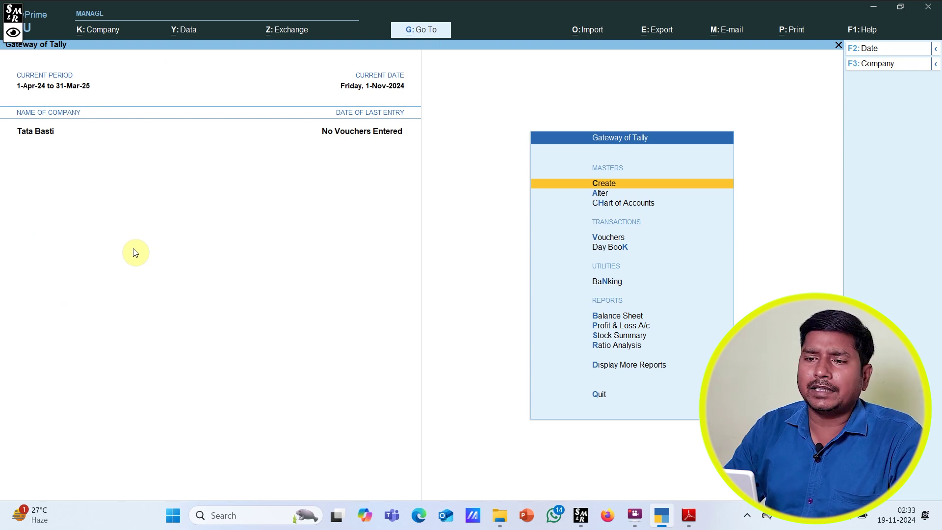
pyautogui.click(103, 30)
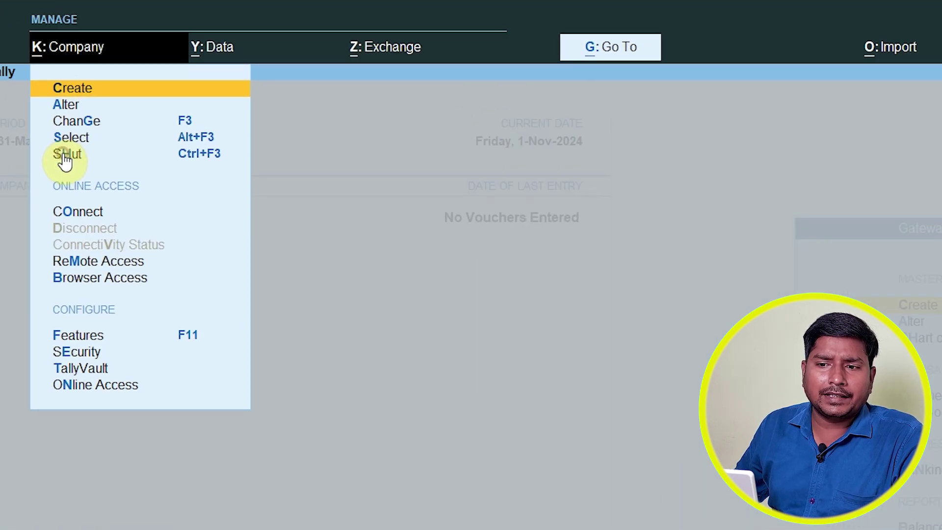
# Step: Shut Tata Basti and create a new company named Demo1, skipping the features setup
pyautogui.click(65, 156)
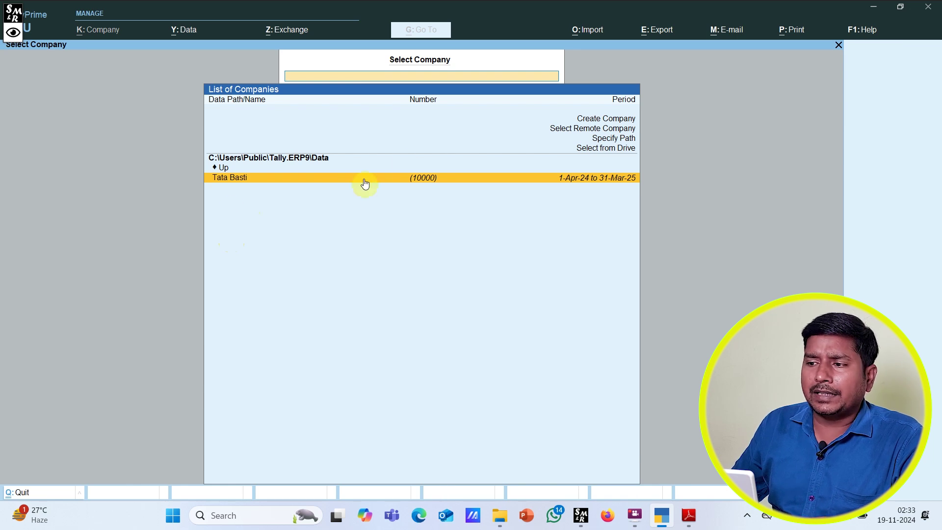
pyautogui.click(580, 122)
pyautogui.write('D')
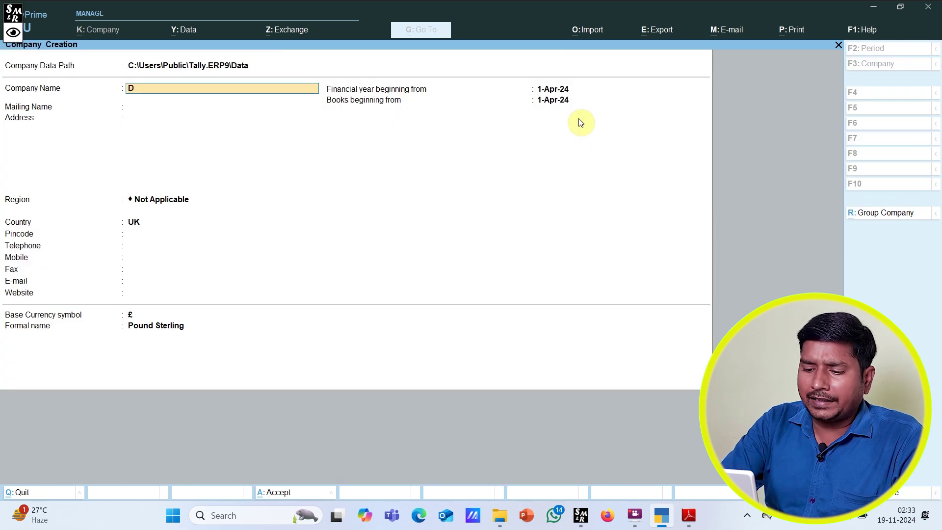
pyautogui.write('emo1')
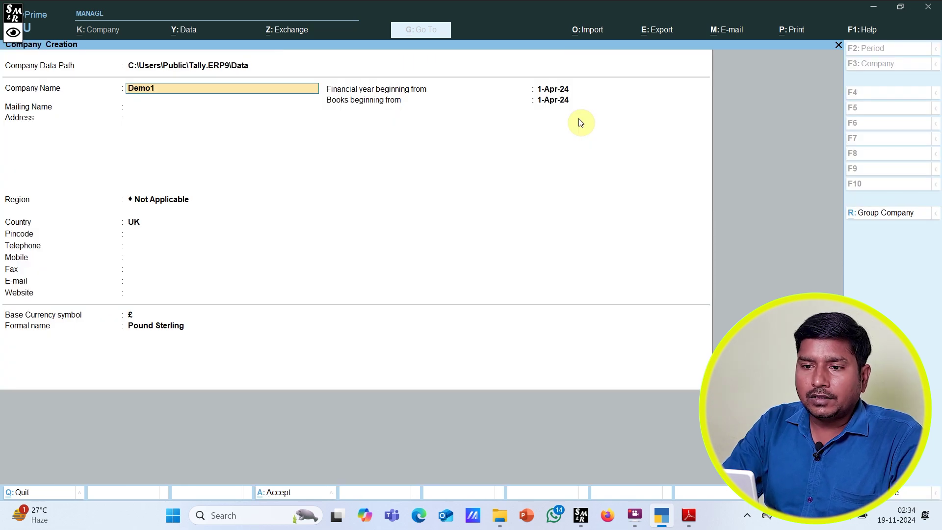
pyautogui.press('Return')
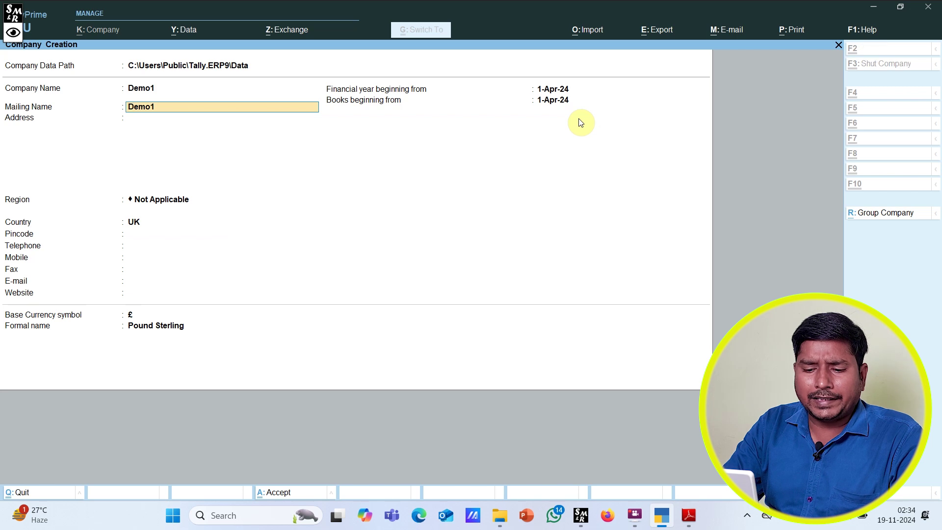
pyautogui.hotkey('ctrl', 'a')
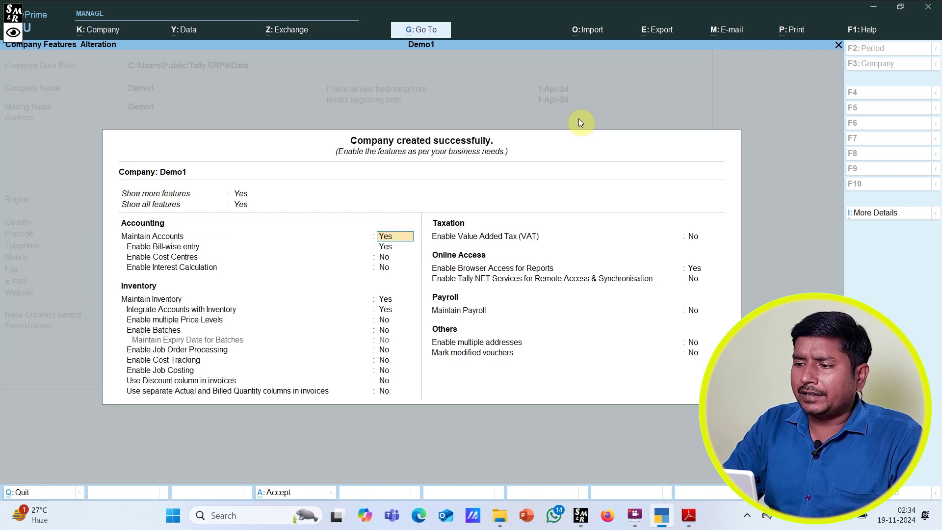
pyautogui.hotkey('ctrl', 'a')
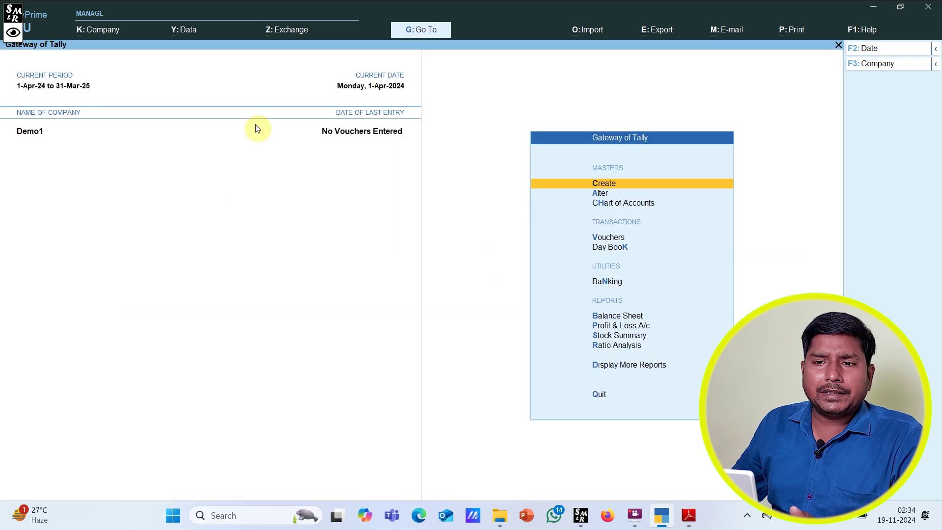
pyautogui.click(102, 36)
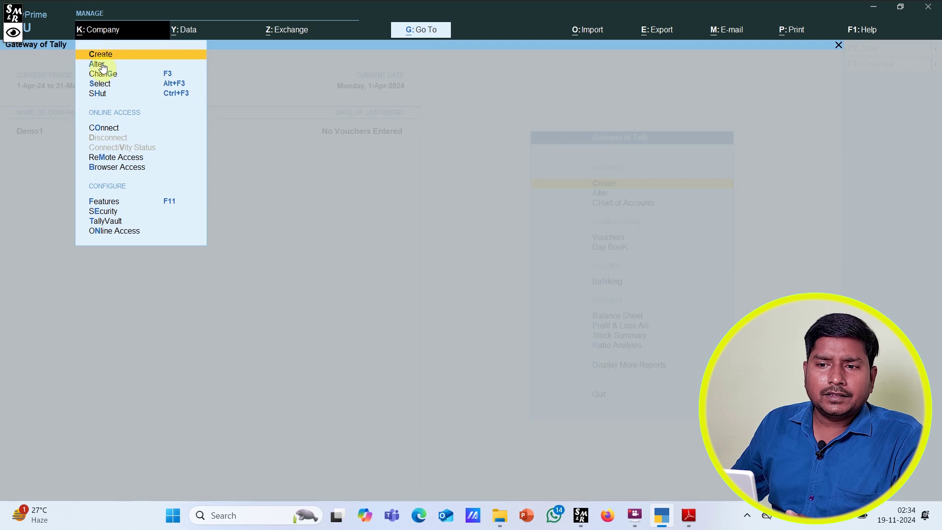
pyautogui.click(102, 94)
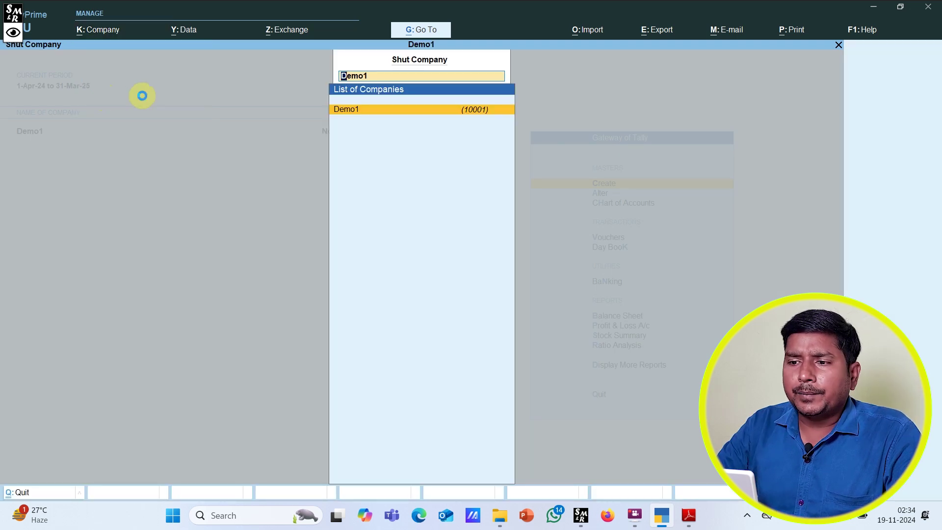
pyautogui.press('Return')
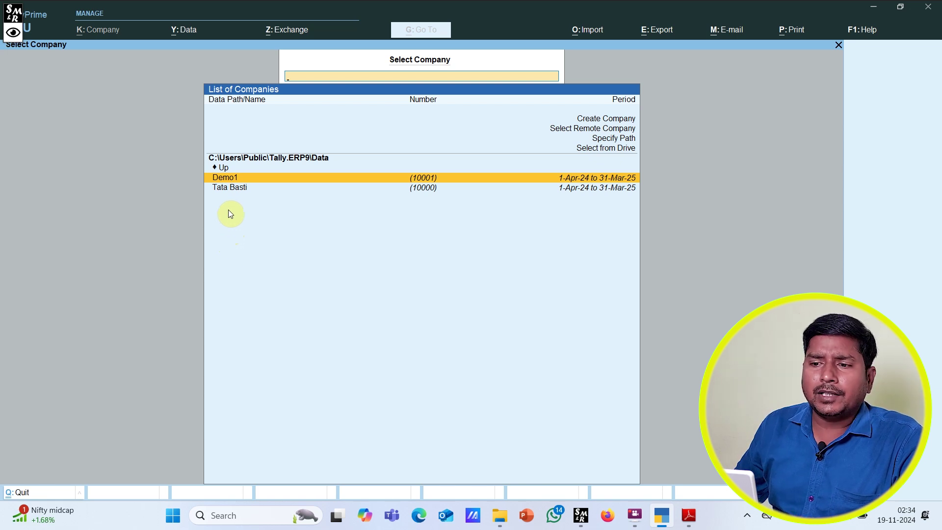
pyautogui.click(229, 181)
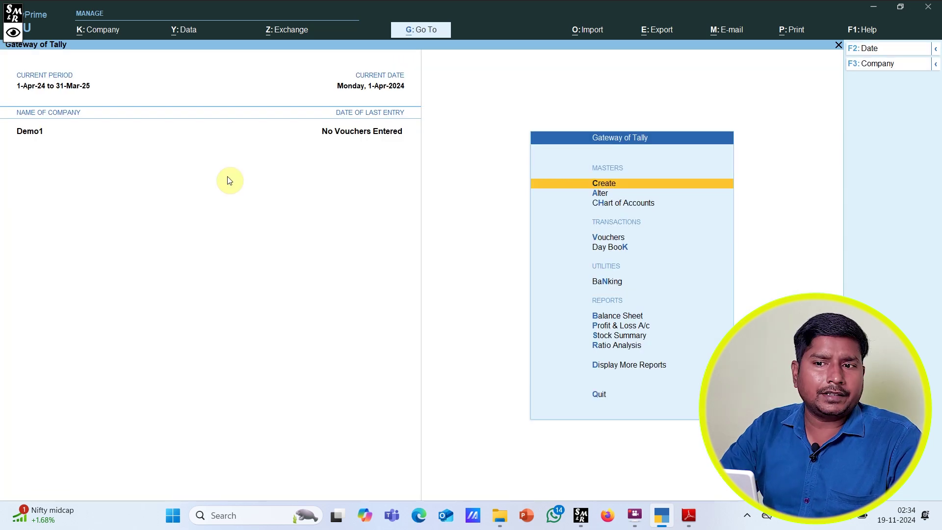
# Step: Delete the Demo1 company from its alteration screen, confirming both prompts, then load Tata Basti
pyautogui.click(98, 31)
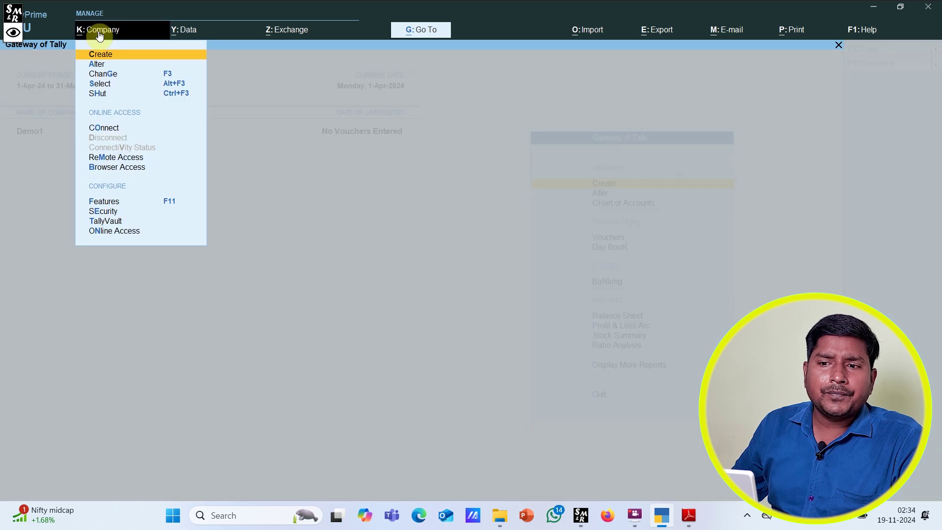
pyautogui.click(100, 65)
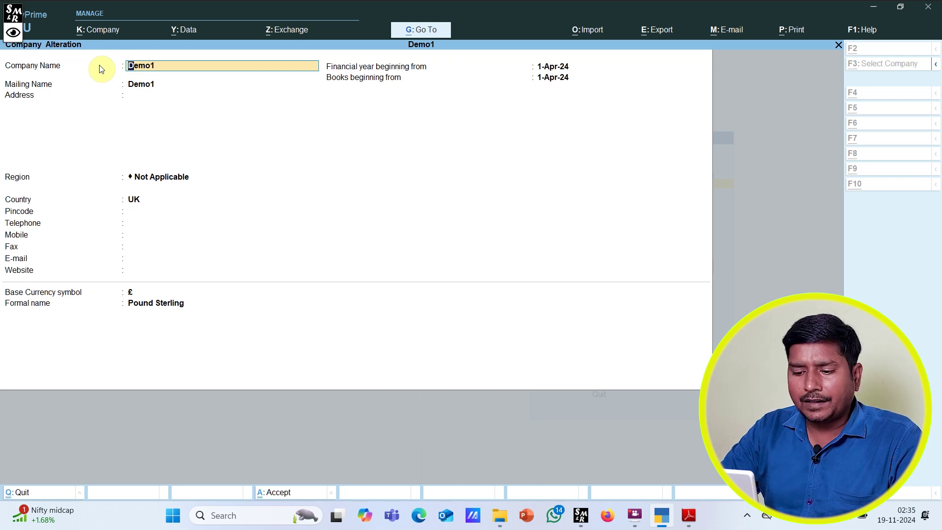
pyautogui.hotkey('alt', 'd')
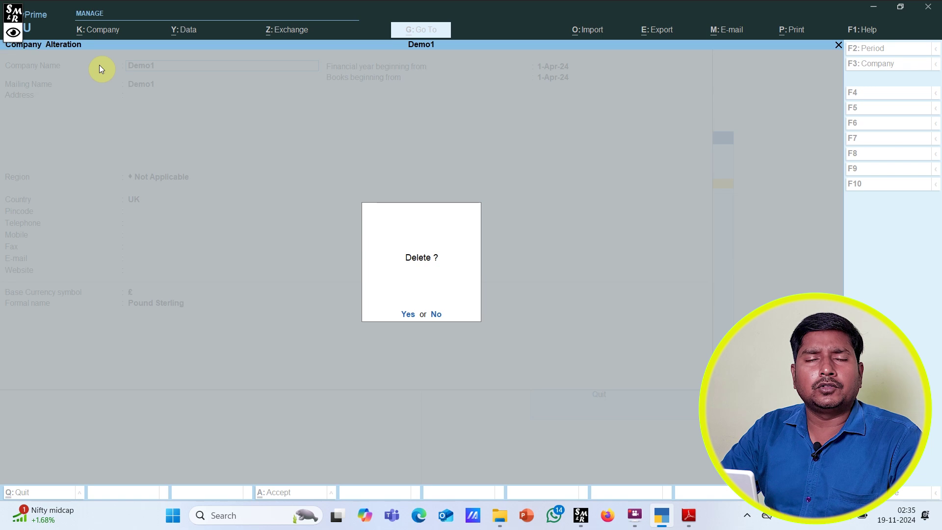
pyautogui.press('y')
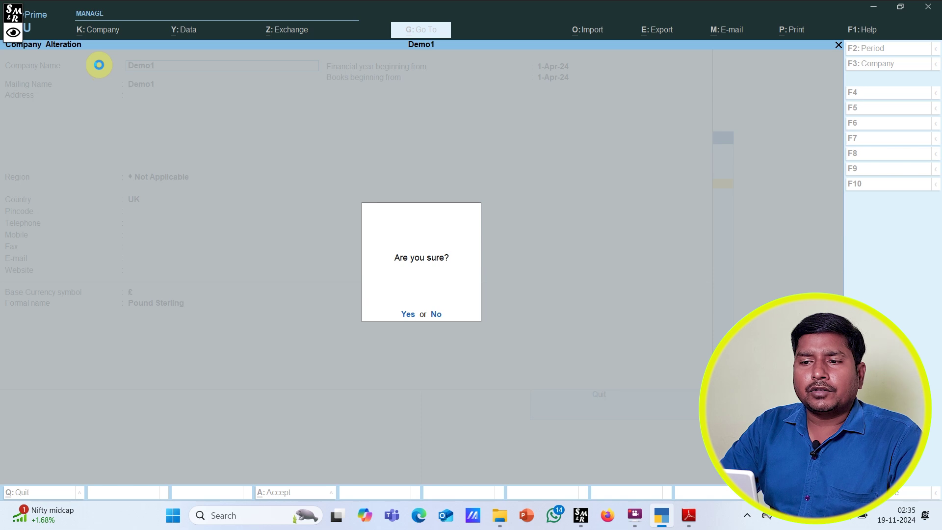
pyautogui.press('y')
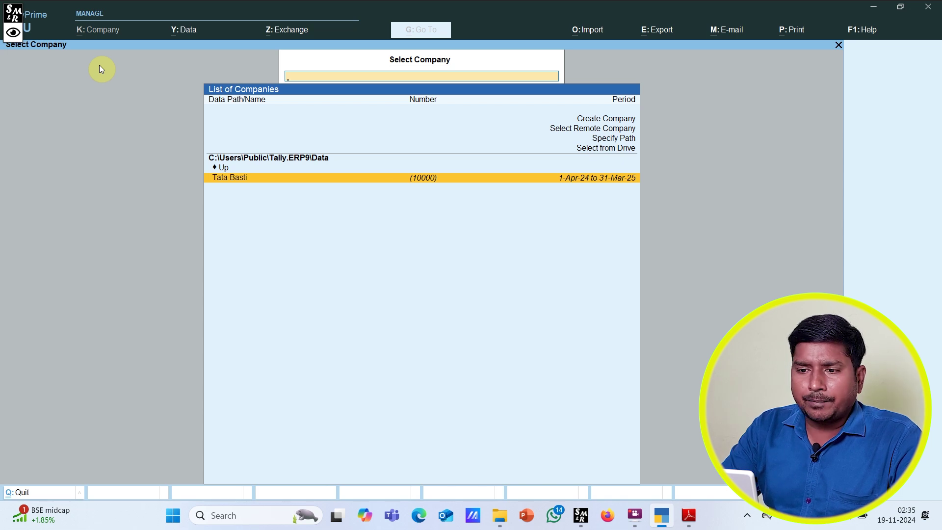
pyautogui.press('Return')
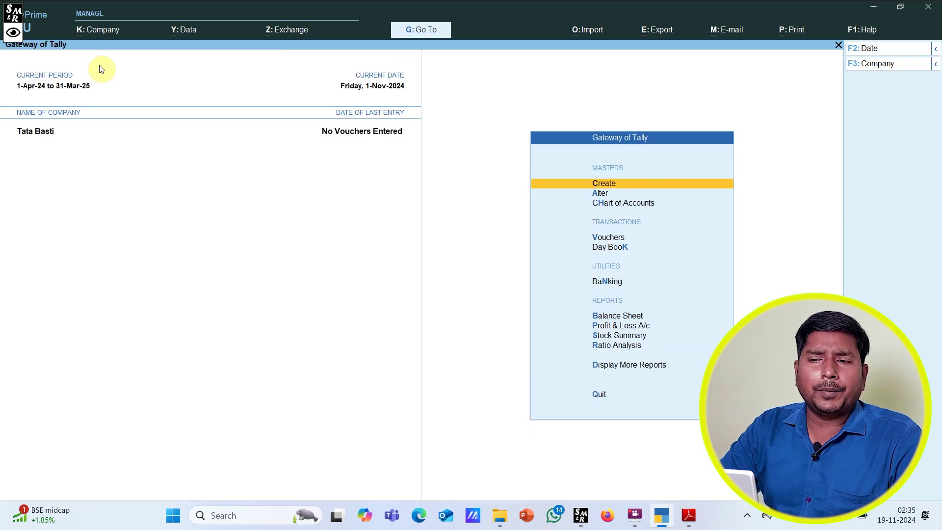
# Step: In Tata Basti's Security settings, set Control User Access to Yes
pyautogui.click(98, 30)
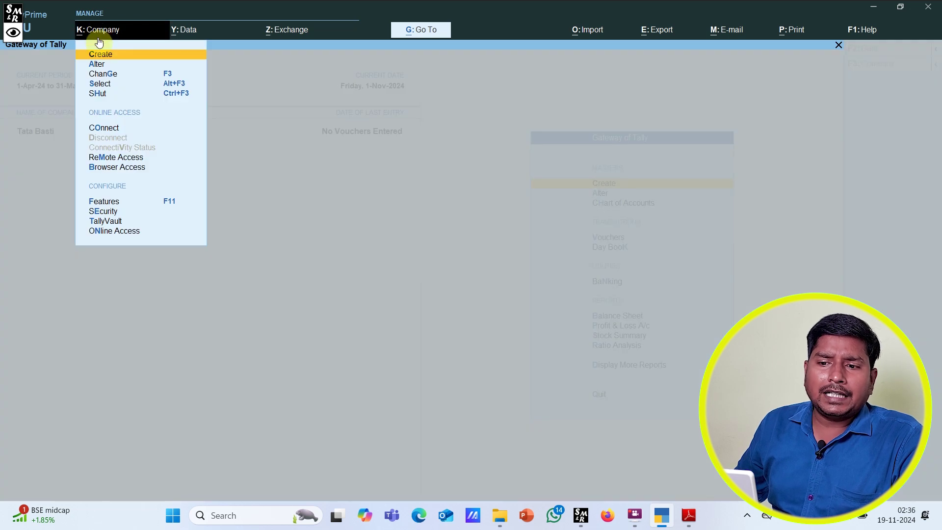
pyautogui.click(98, 214)
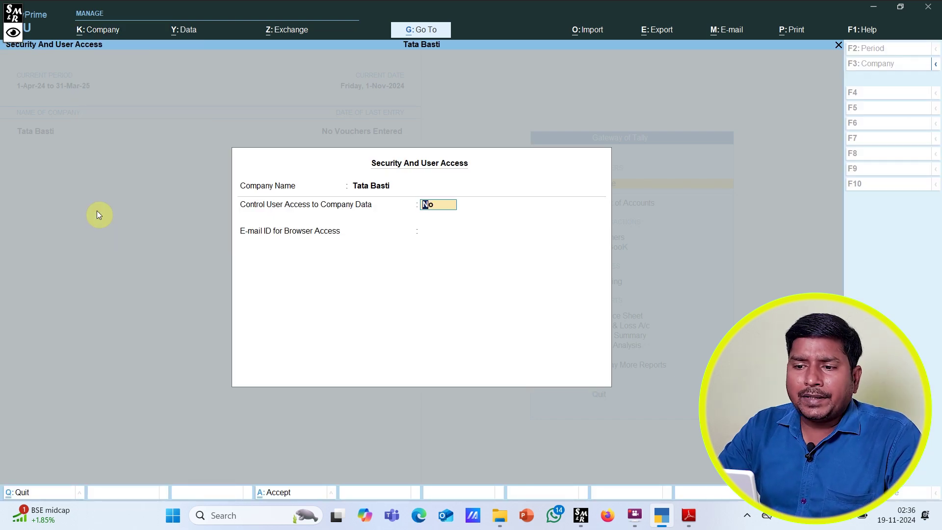
pyautogui.moveTo(234, 192)
pyautogui.mouseDown()
pyautogui.moveTo(322, 216)
pyautogui.moveTo(501, 219)
pyautogui.mouseUp()
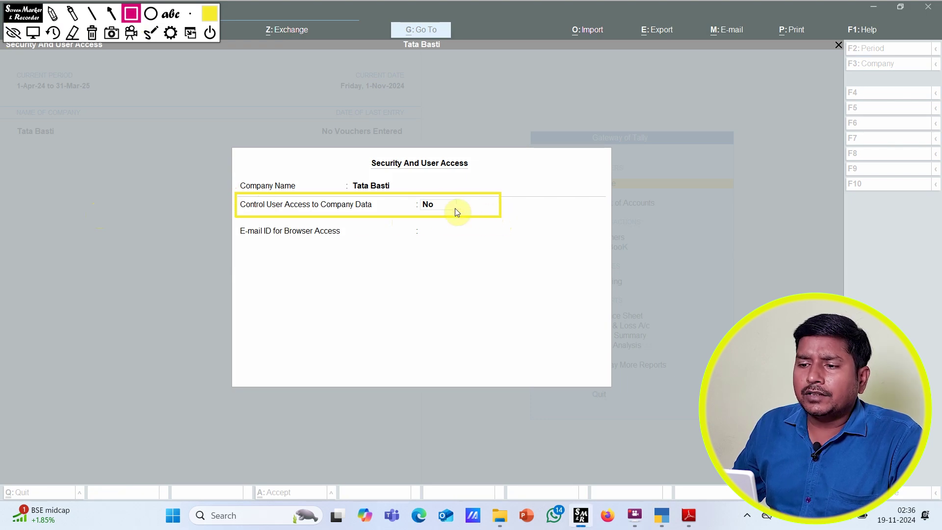
pyautogui.click(33, 32)
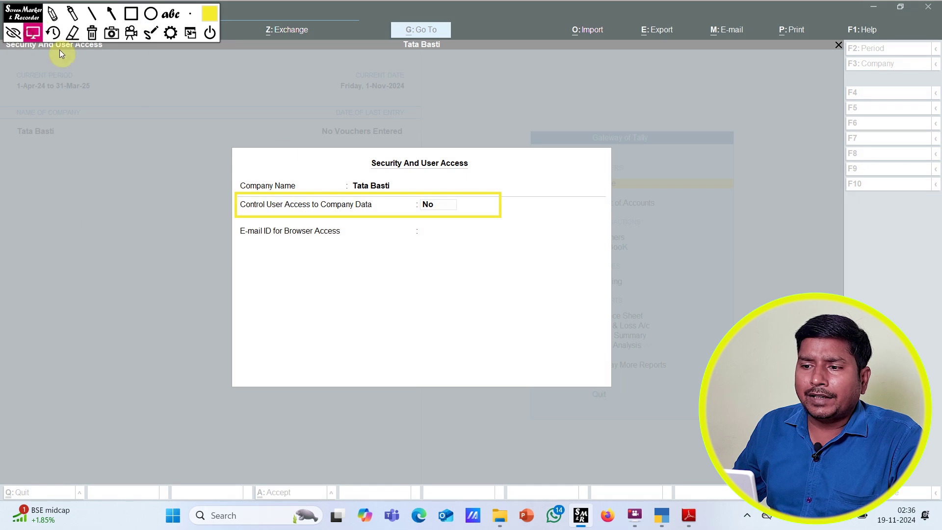
pyautogui.click(426, 204)
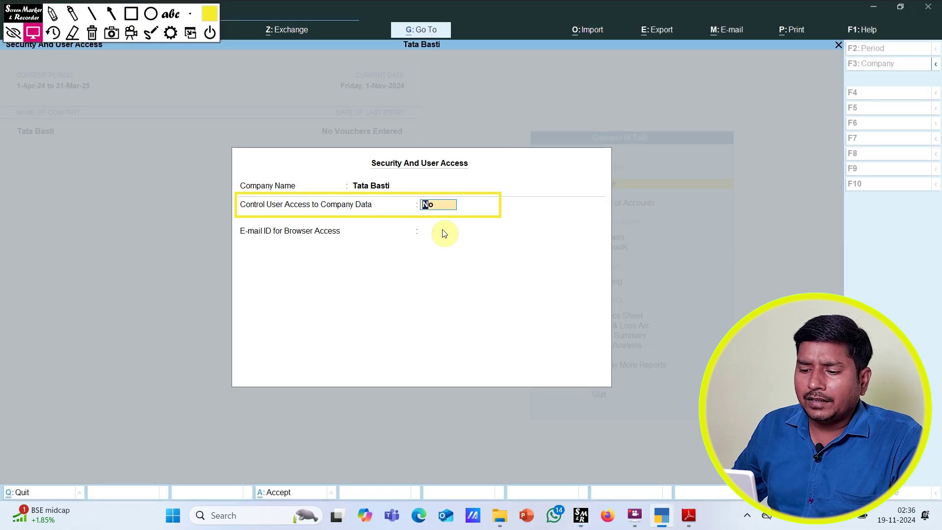
pyautogui.write('y')
pyautogui.press('Return')
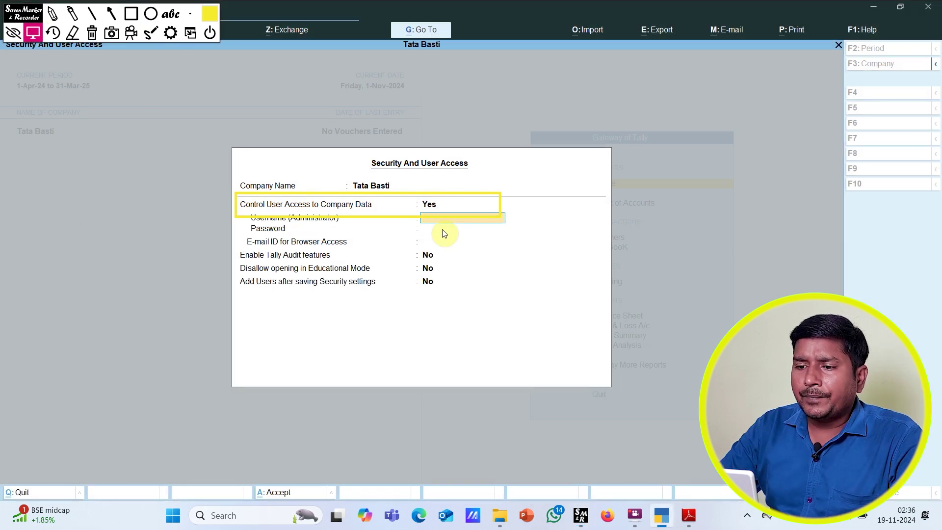
# Step: Enter the administrator username and password with confirmation, keeping the remaining options at their defaults
pyautogui.click(92, 33)
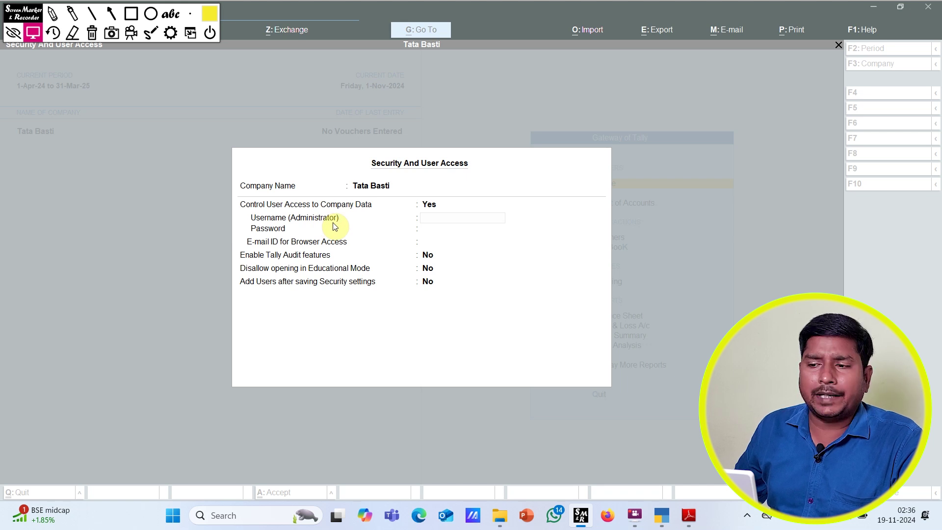
pyautogui.click(422, 218)
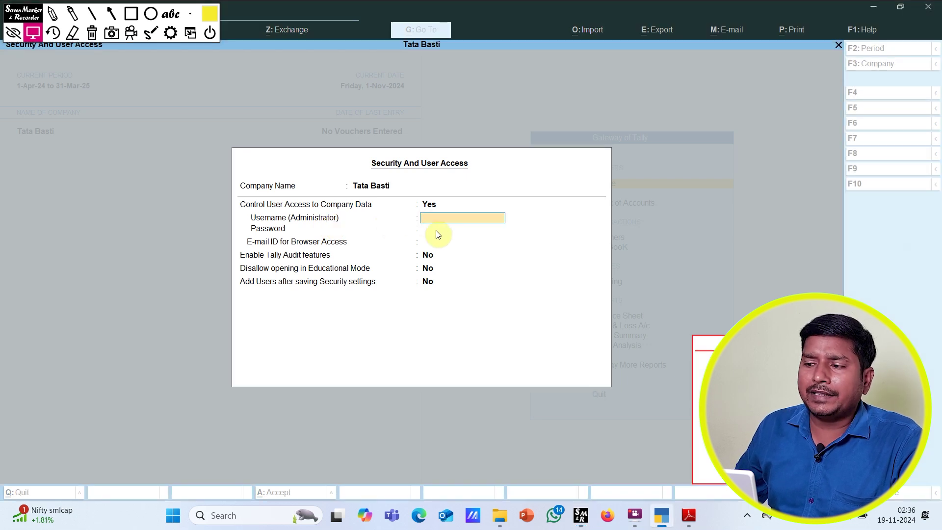
pyautogui.click(432, 221)
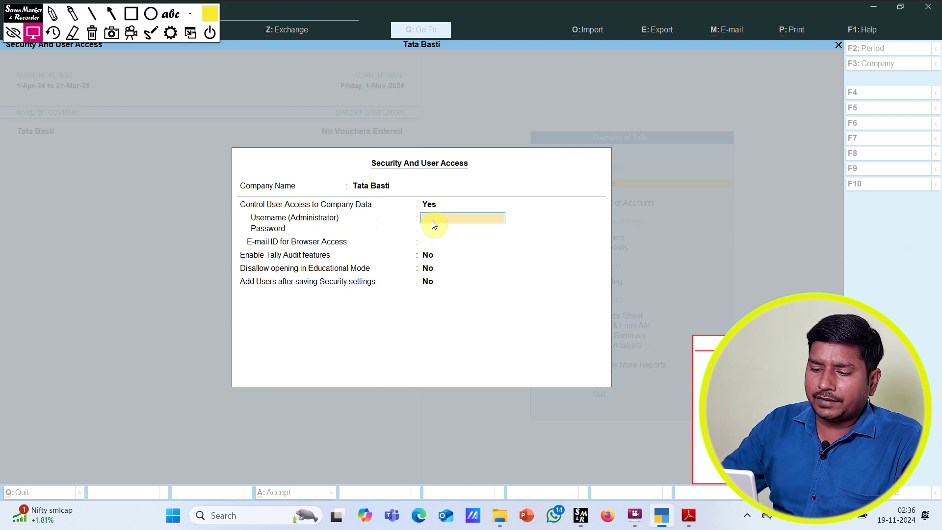
pyautogui.write('rahul')
pyautogui.press('Return')
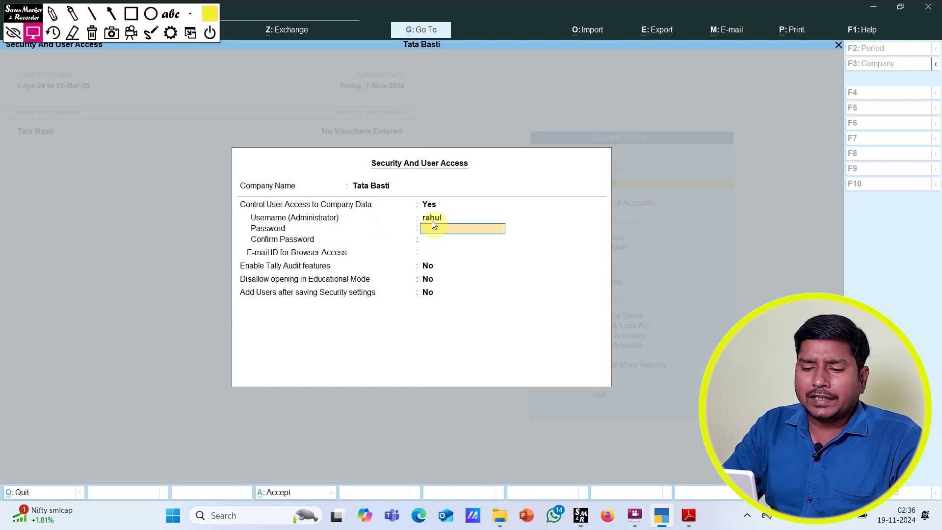
pyautogui.write('****')
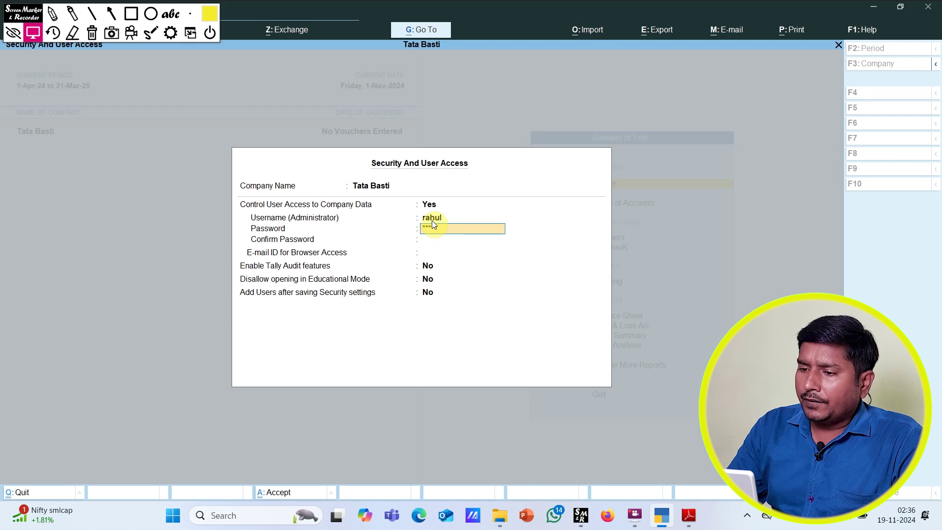
pyautogui.press('Return')
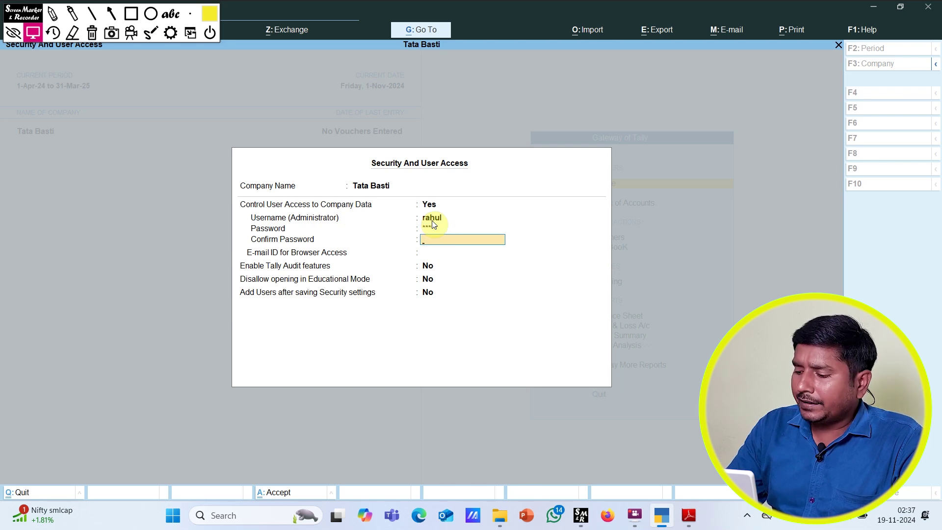
pyautogui.write('*****')
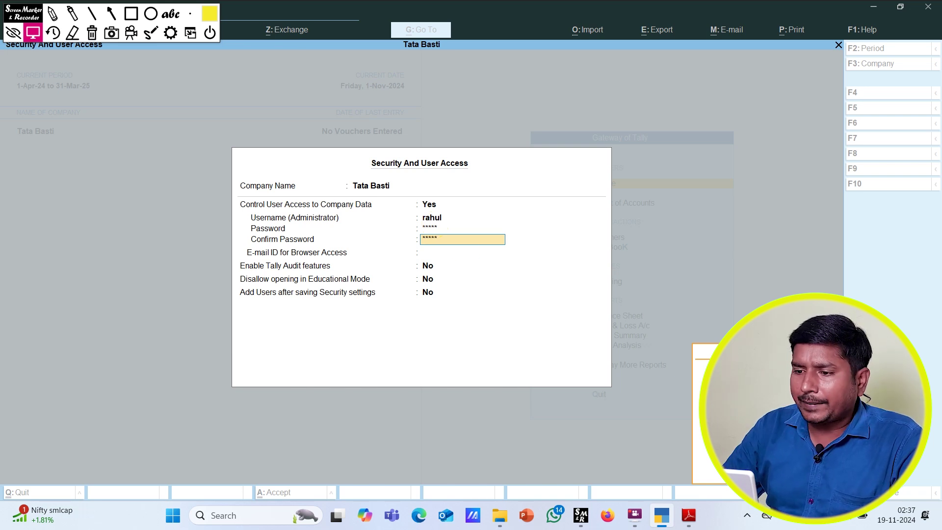
pyautogui.press('Return')
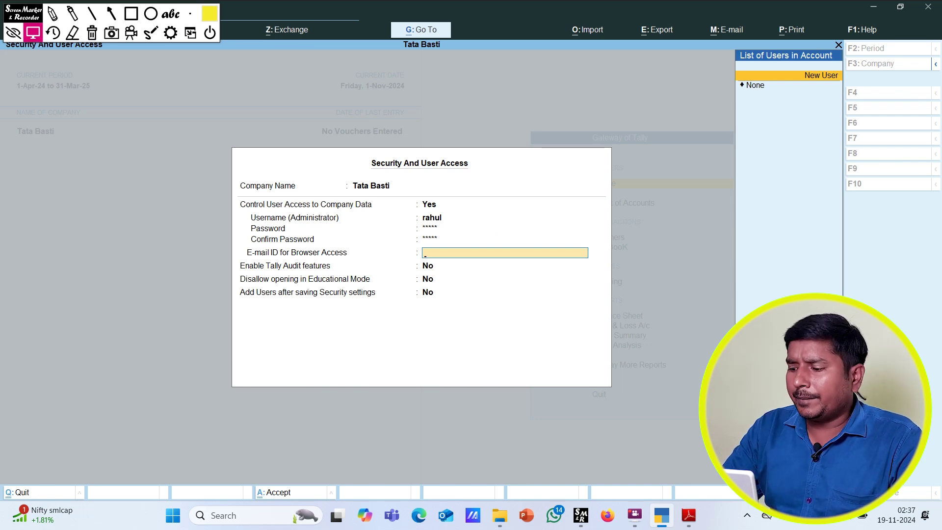
pyautogui.press('Return')
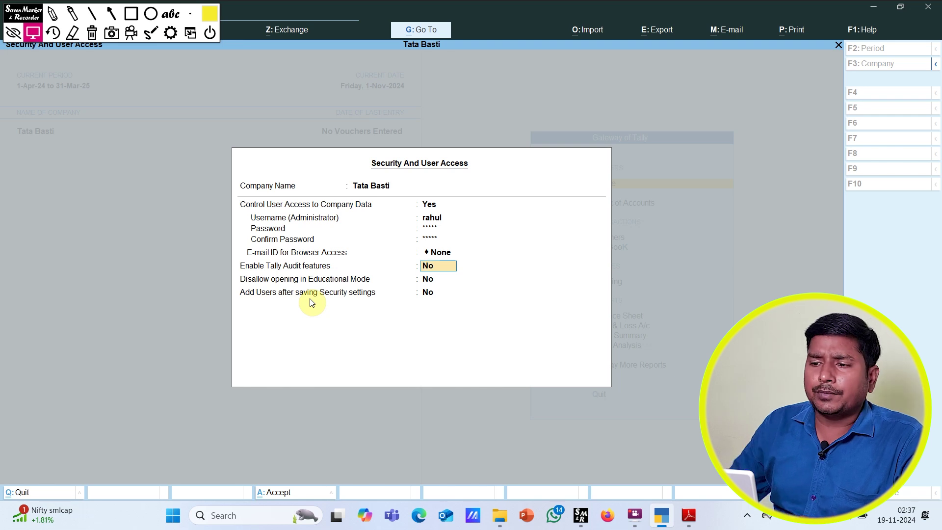
pyautogui.press('Return')
pyautogui.press('Return')
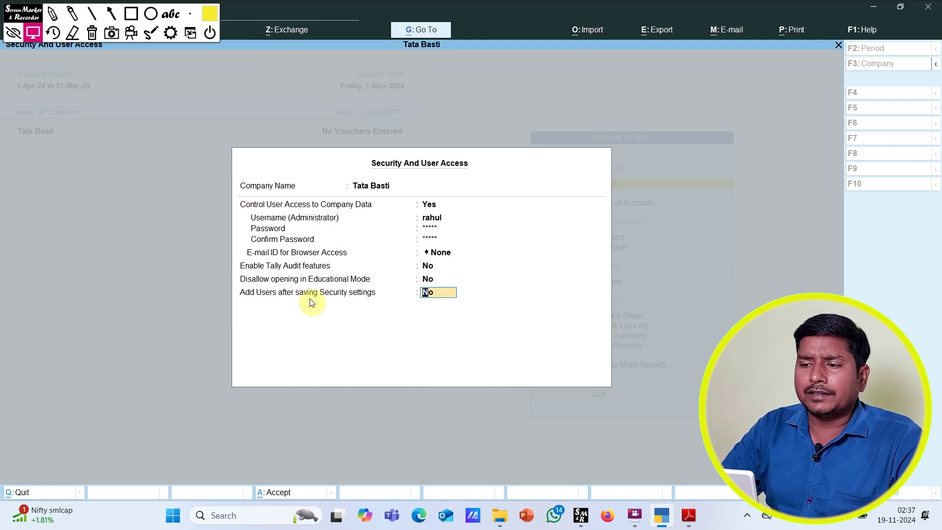
pyautogui.press('Return')
pyautogui.press('Return')
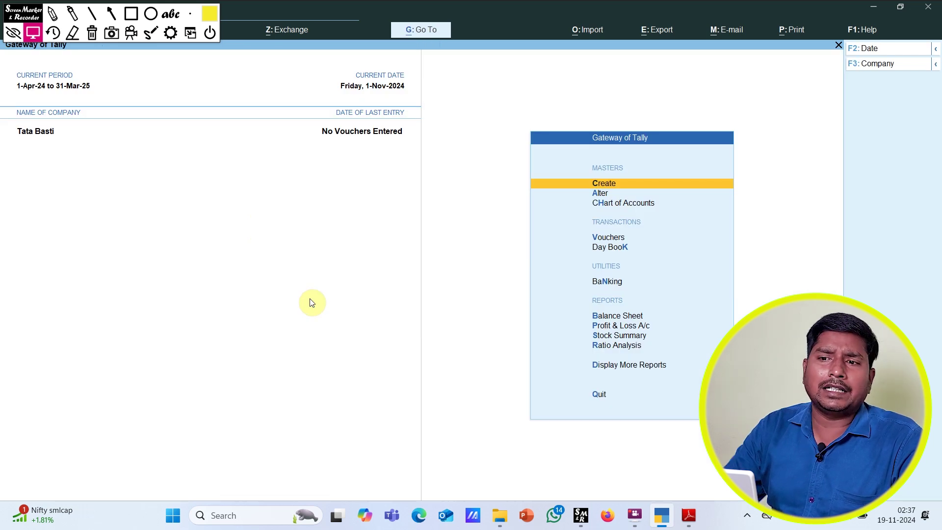
# Step: Shut Tata Basti and reselect it from the company list to bring up the login prompt
pyautogui.click(32, 33)
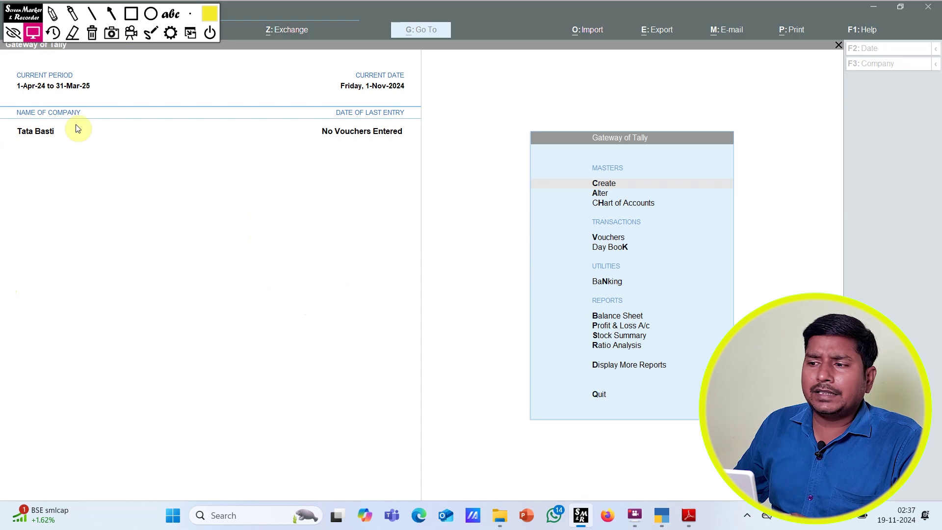
pyautogui.click(13, 37)
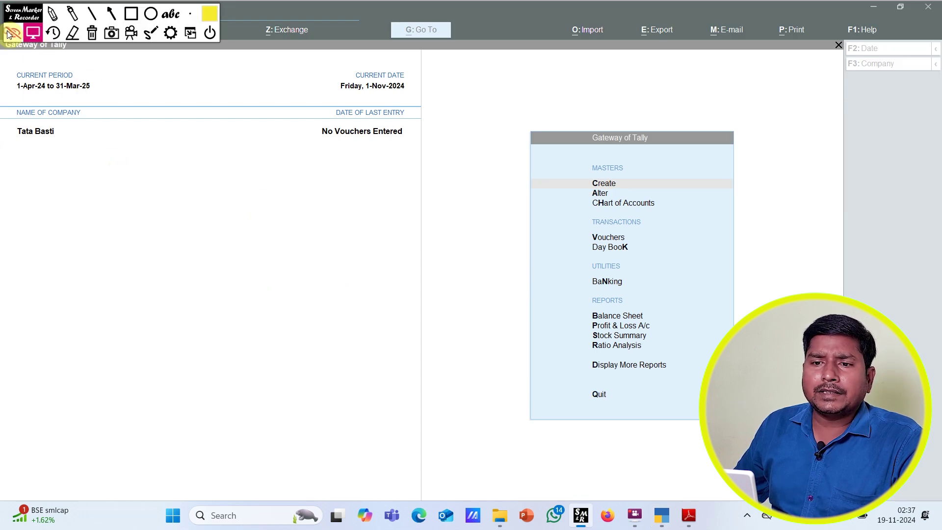
pyautogui.click(93, 141)
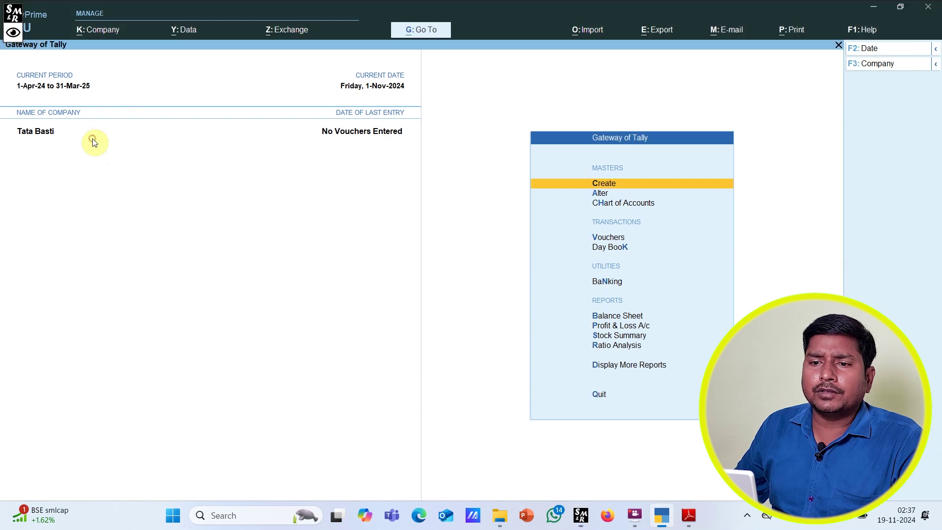
pyautogui.click(88, 28)
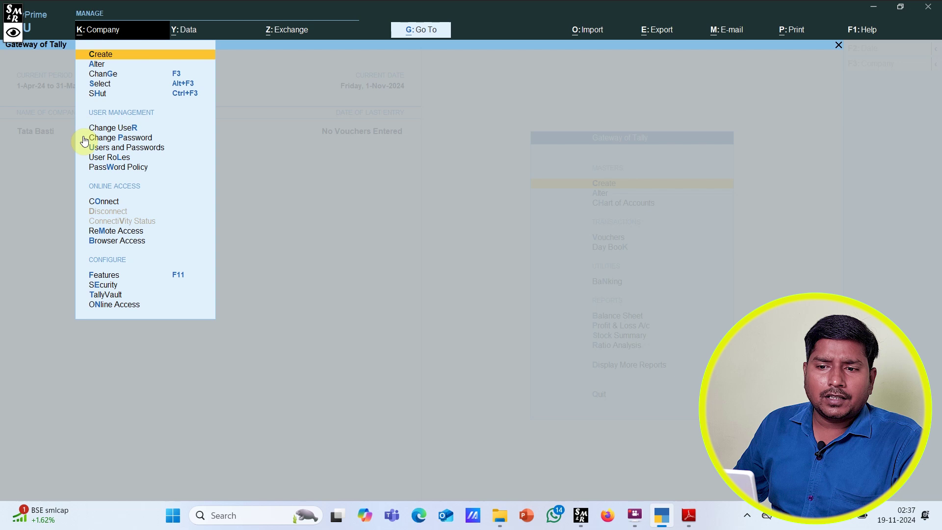
pyautogui.click(96, 95)
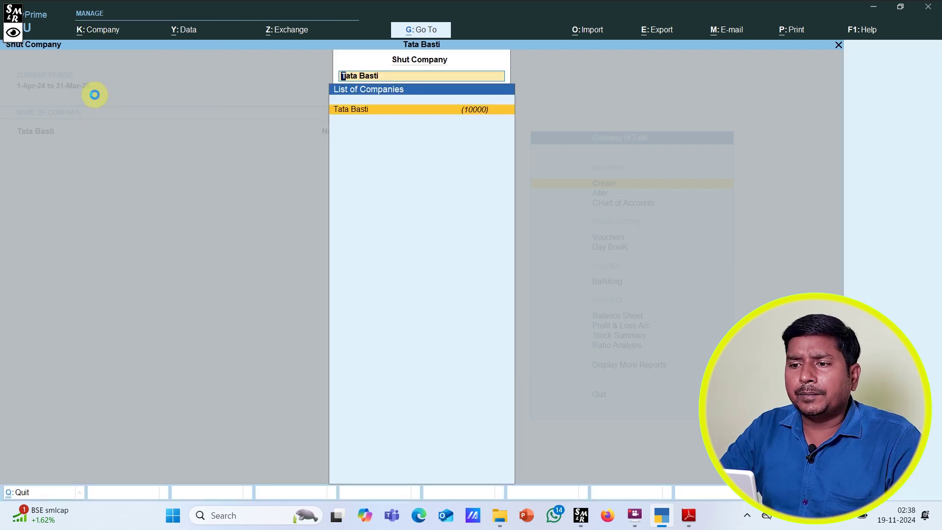
pyautogui.press('Return')
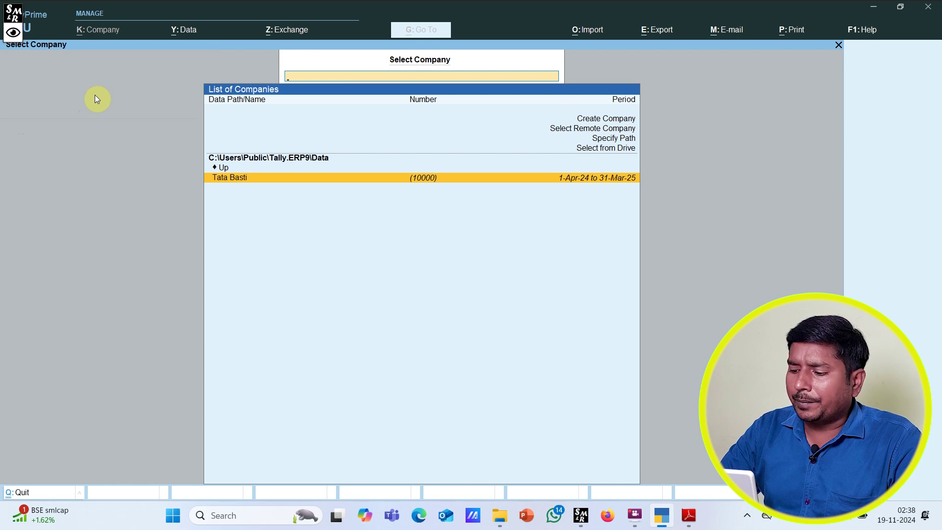
pyautogui.press('Return')
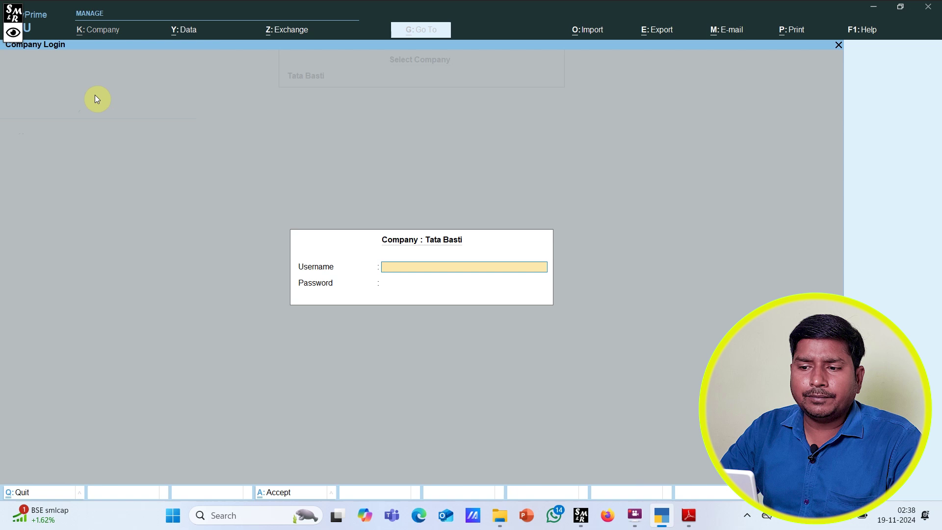
# Step: Log in to Tata Basti as administrator after fixing a mistyped username, then minimise Tally
pyautogui.write('eretey')
pyautogui.press('Return')
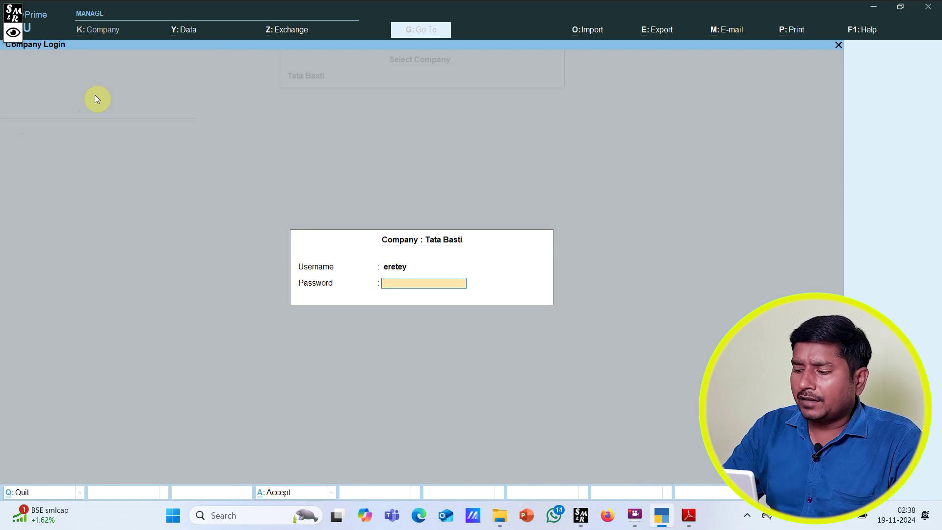
pyautogui.press('Return')
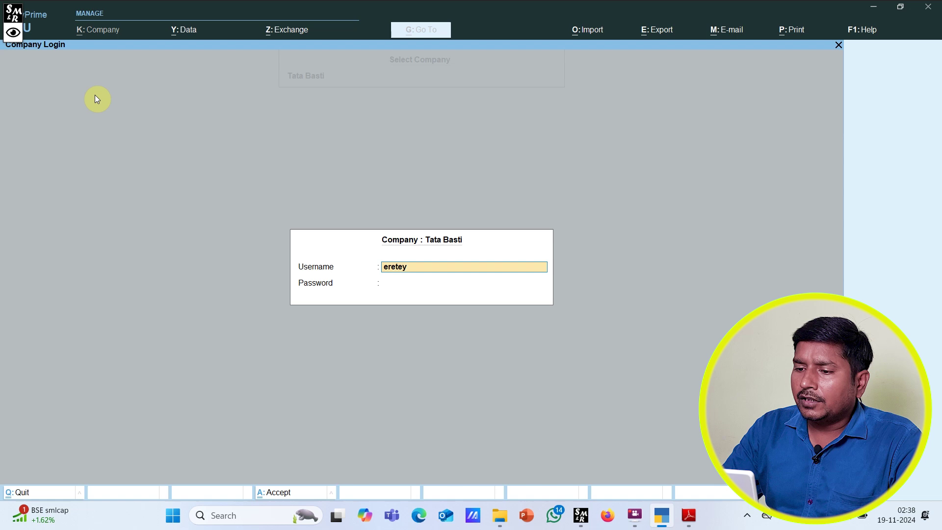
pyautogui.press('Delete')
pyautogui.press('Delete')
pyautogui.press('Delete')
pyautogui.press('Delete')
pyautogui.press('Delete')
pyautogui.press('Delete')
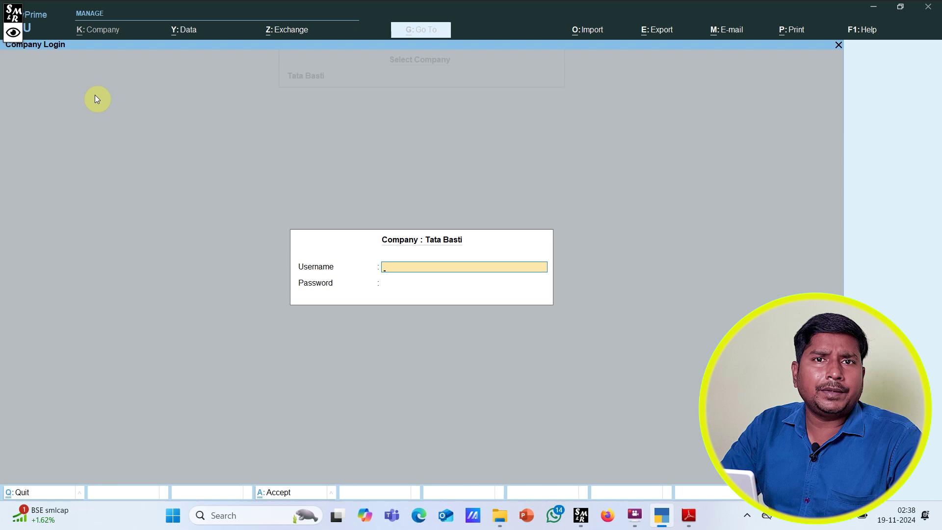
pyautogui.write('rahu')
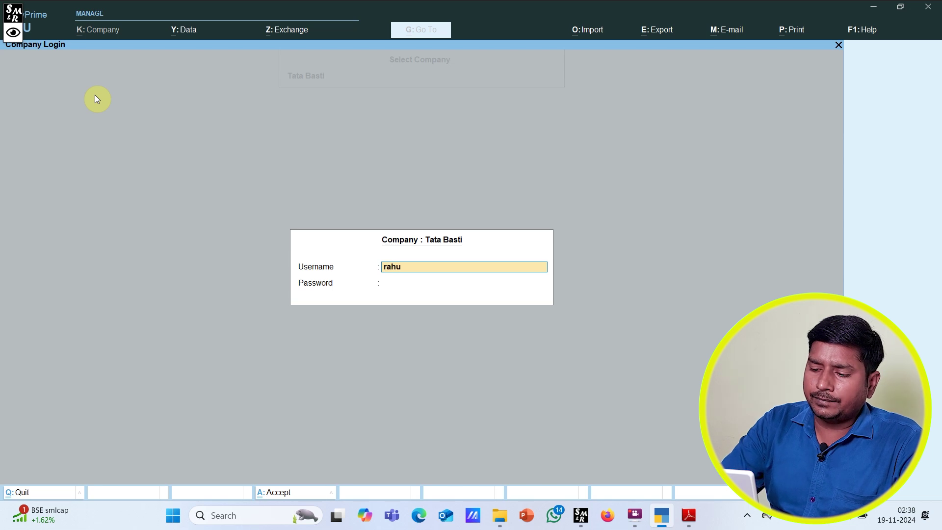
pyautogui.press('Return')
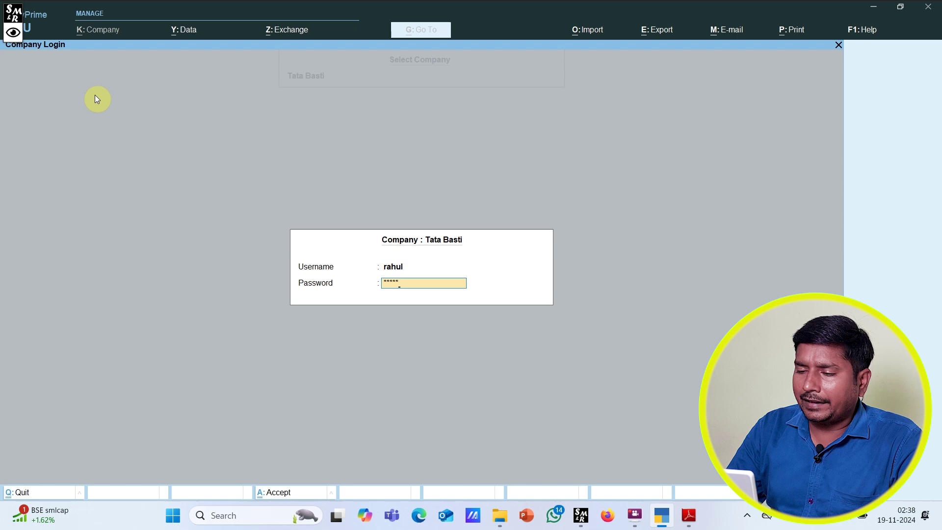
pyautogui.press('Return')
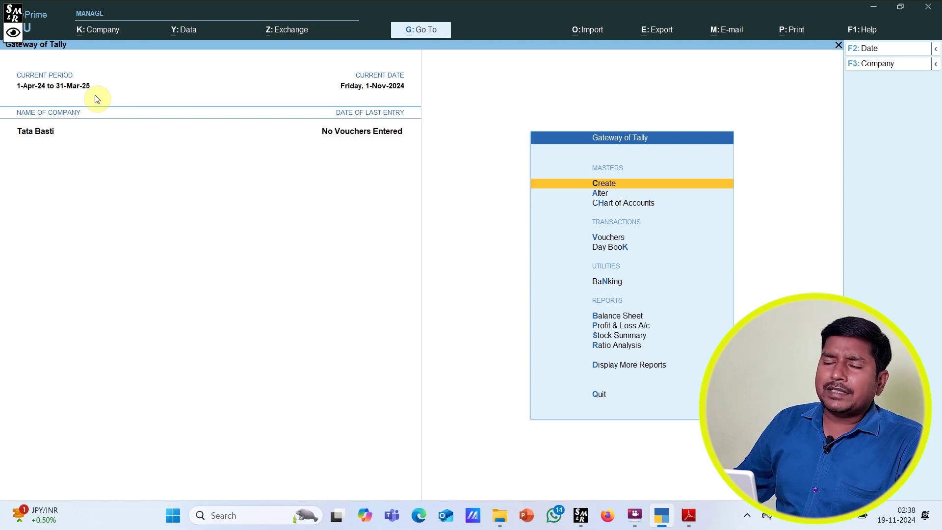
pyautogui.click(873, 6)
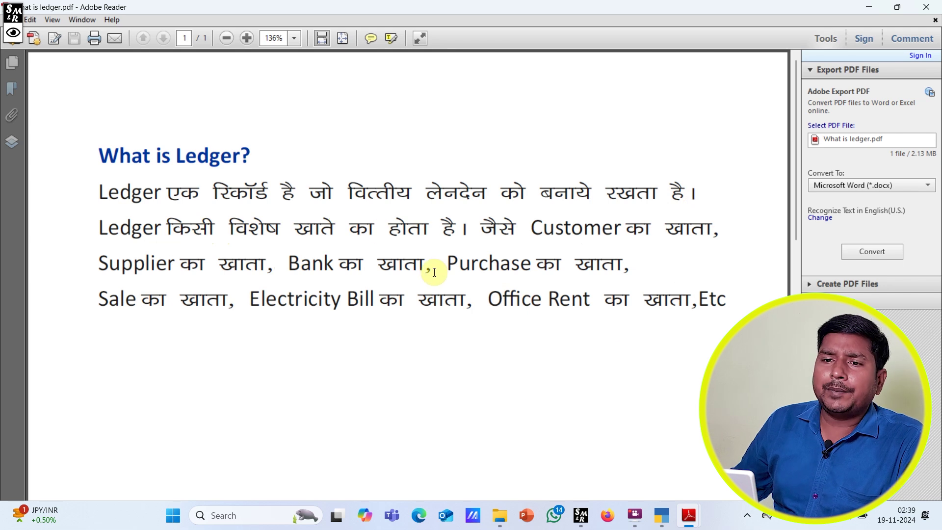
# Step: Underline Supplier, Customer, Bank, Purchase, Sale, Office Rent and Electricity with the Screen Marker pen
pyautogui.click(15, 33)
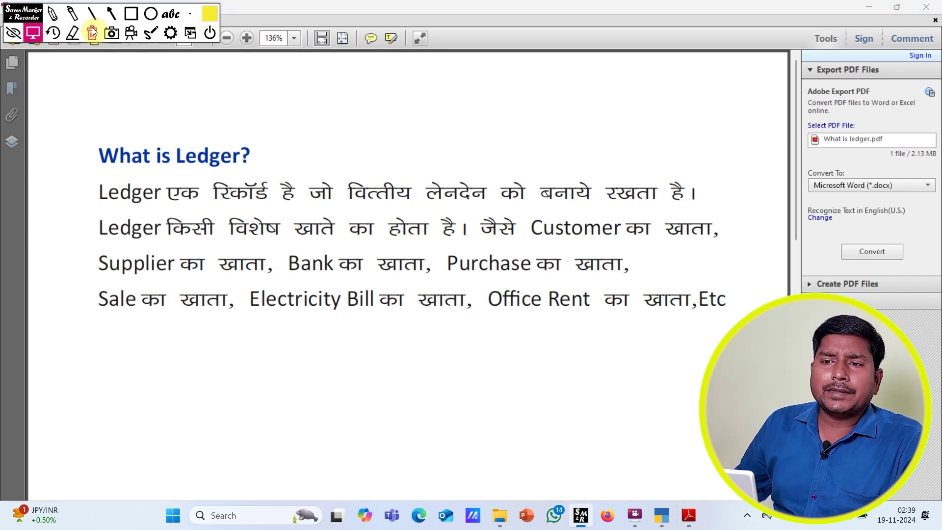
pyautogui.click(51, 19)
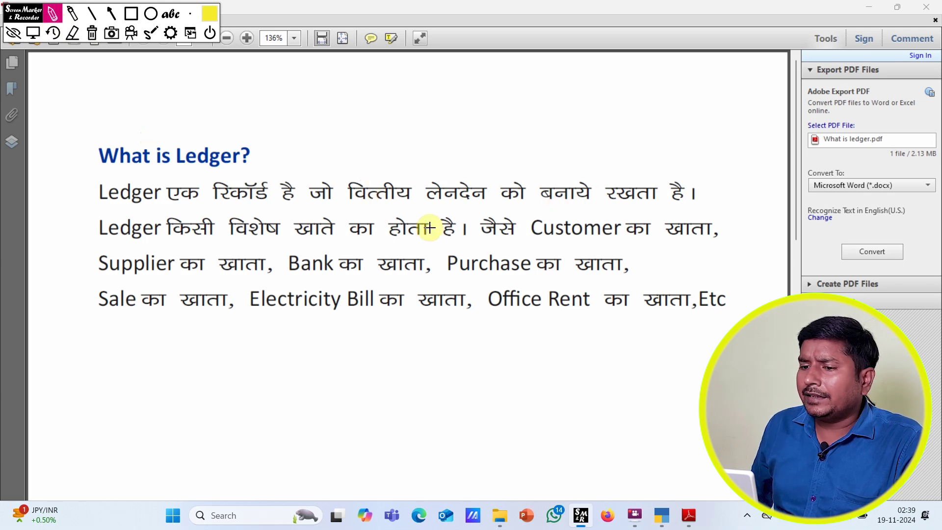
pyautogui.moveTo(97, 274); pyautogui.dragTo(149, 274)
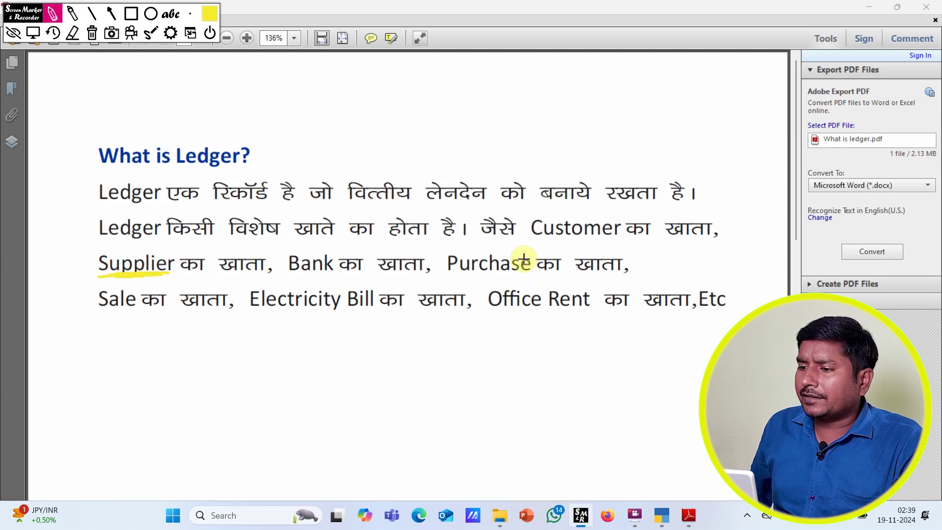
pyautogui.moveTo(523, 245); pyautogui.dragTo(598, 249)
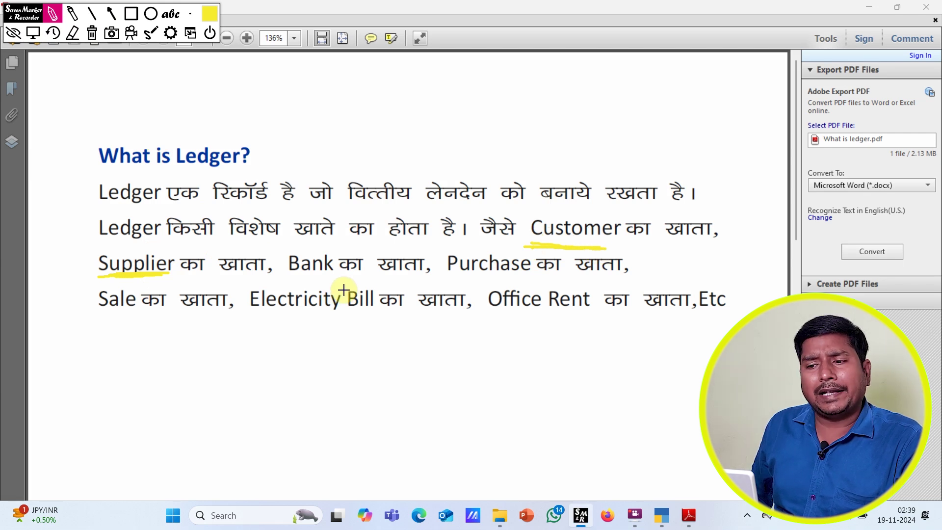
pyautogui.moveTo(288, 279); pyautogui.dragTo(345, 280)
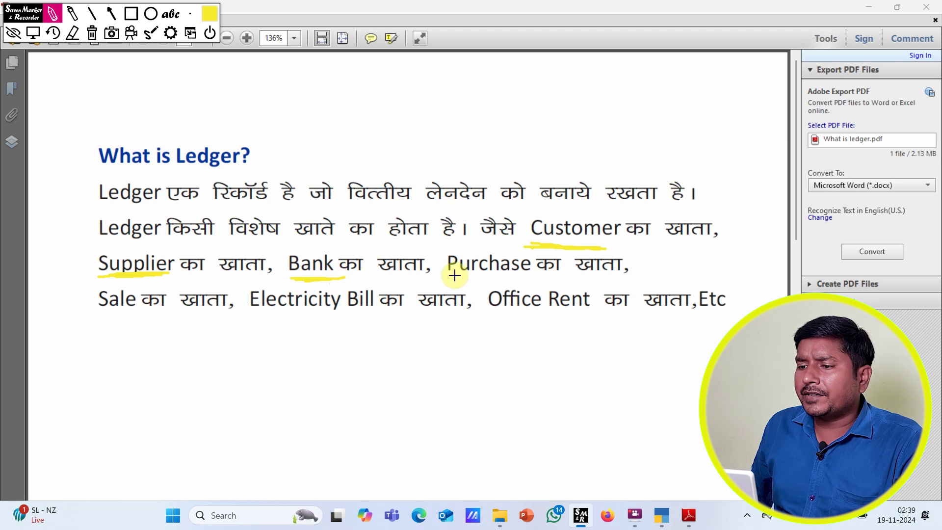
pyautogui.moveTo(444, 281)
pyautogui.mouseDown()
pyautogui.moveTo(518, 283)
pyautogui.moveTo(465, 280)
pyautogui.moveTo(502, 280)
pyautogui.mouseUp()
pyautogui.moveTo(108, 313)
pyautogui.mouseDown()
pyautogui.moveTo(137, 312)
pyautogui.moveTo(127, 315)
pyautogui.mouseUp()
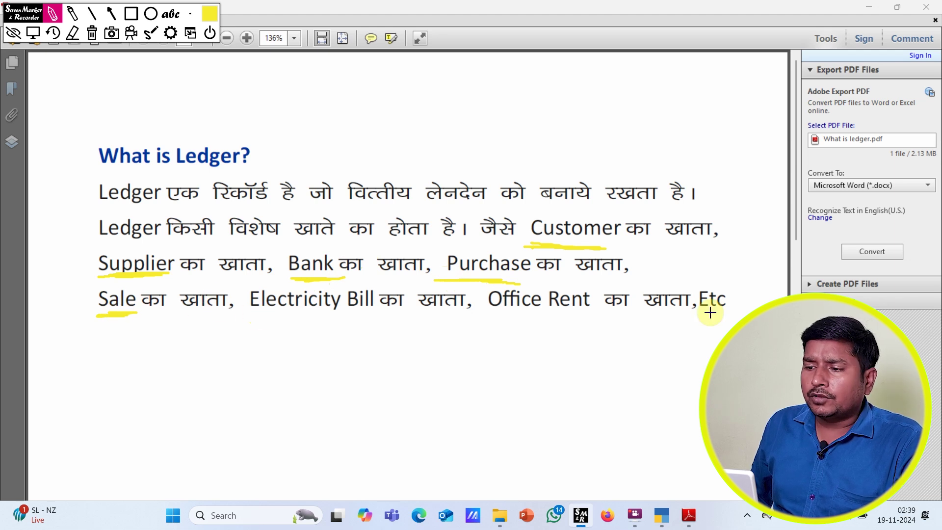
pyautogui.moveTo(497, 318); pyautogui.dragTo(569, 314)
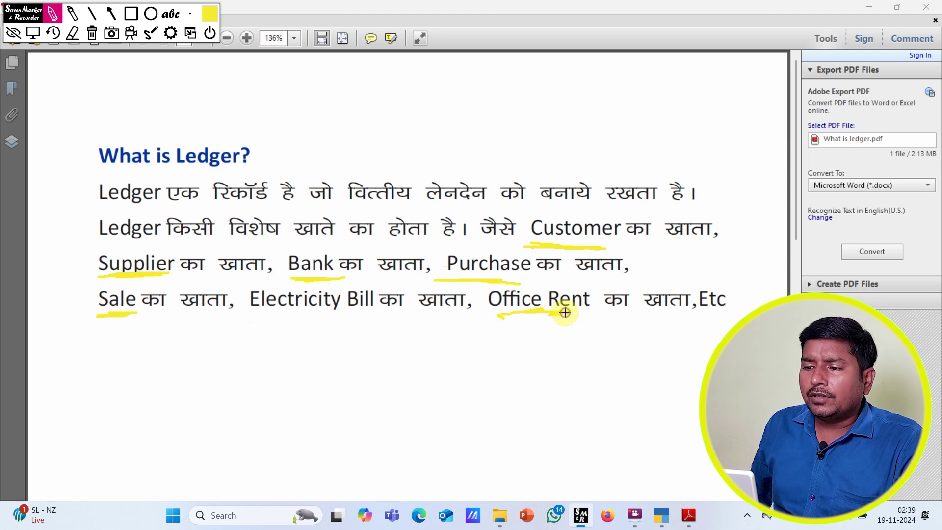
pyautogui.moveTo(297, 318); pyautogui.dragTo(330, 317)
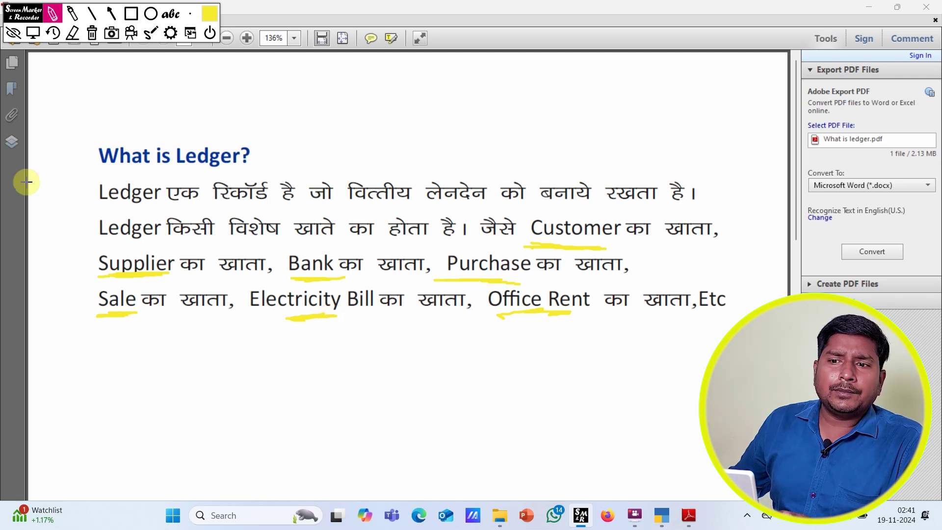
# Step: Erase the PDF underlines, switch to TallyPrime, and circle the Gateway of Tally heading
pyautogui.click(91, 33)
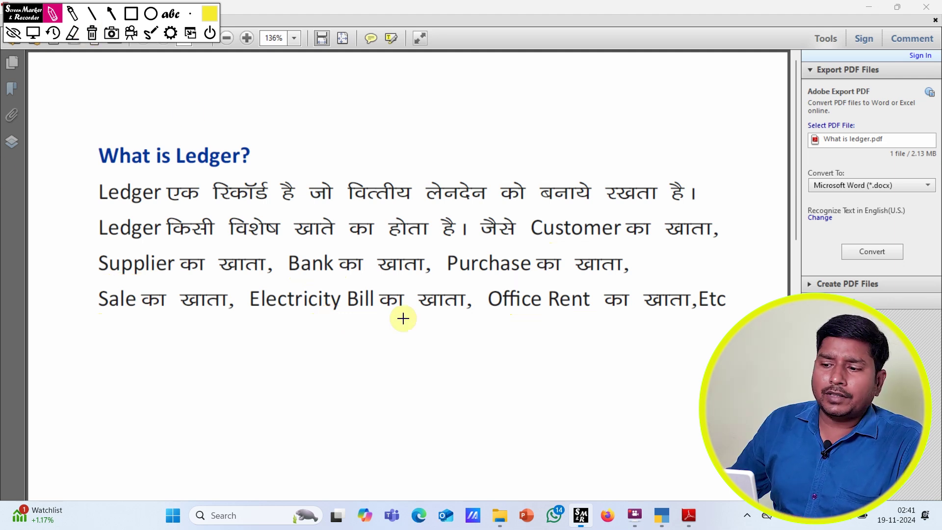
pyautogui.click(660, 518)
pyautogui.moveTo(556, 117)
pyautogui.mouseDown()
pyautogui.moveTo(584, 140)
pyautogui.moveTo(682, 165)
pyautogui.mouseUp()
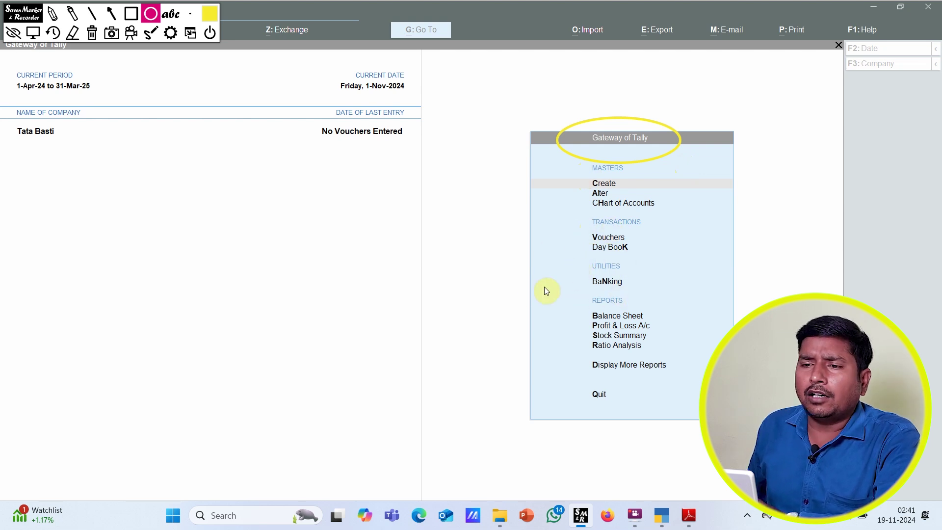
# Step: Clear the screen annotation and open Ledger from Create in the List of Masters
pyautogui.click(33, 33)
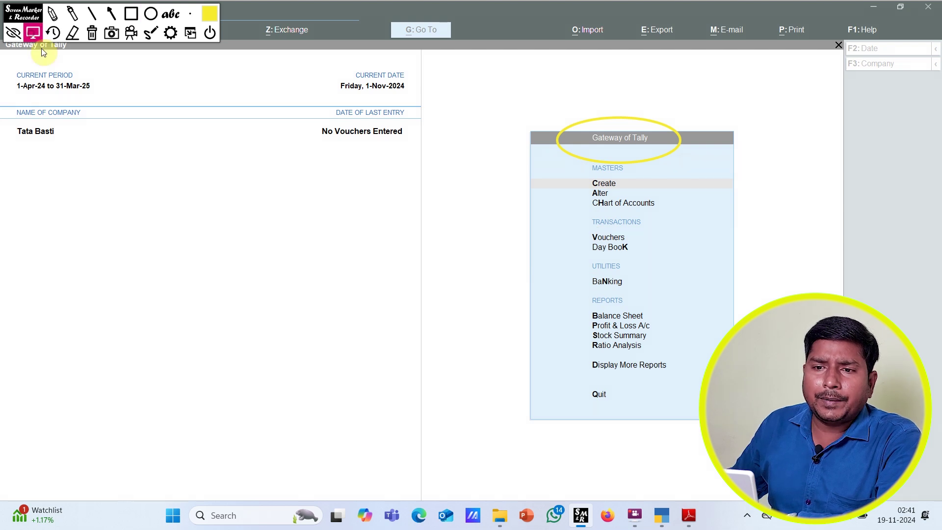
pyautogui.click(603, 184)
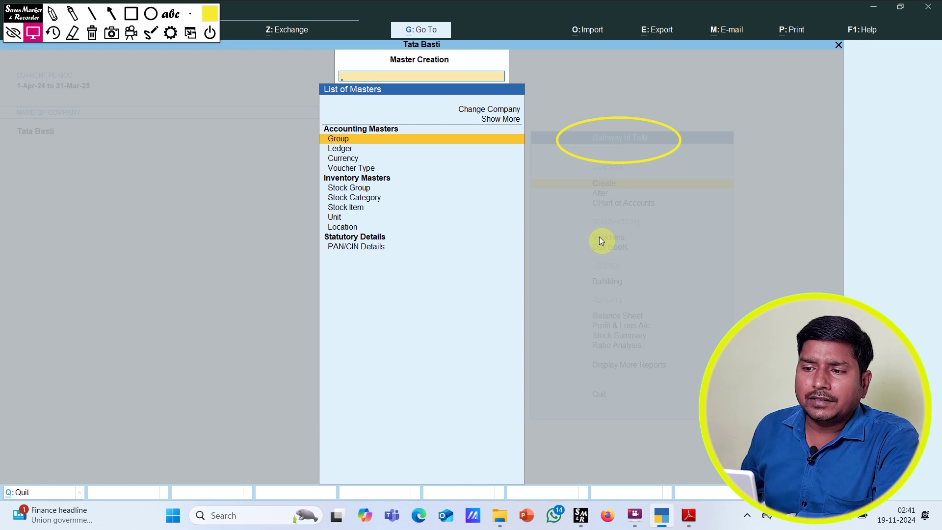
pyautogui.click(91, 33)
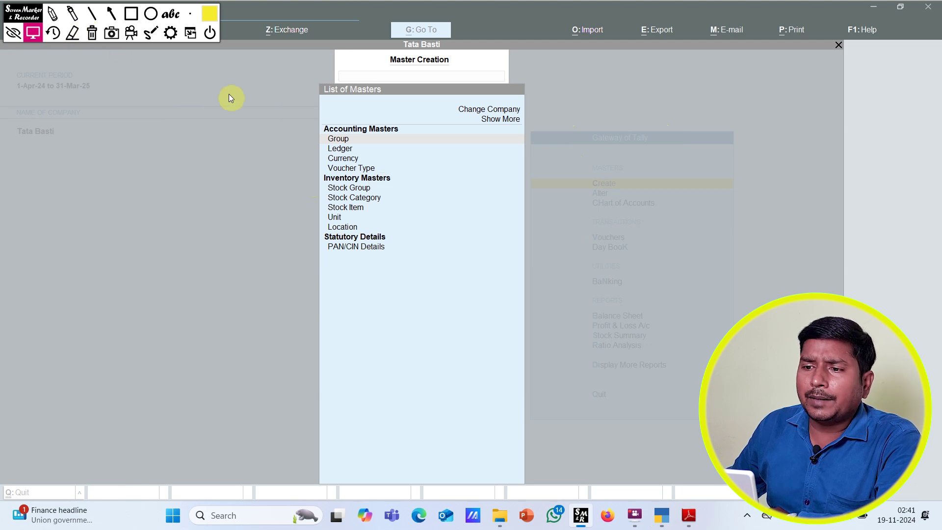
pyautogui.click(372, 90)
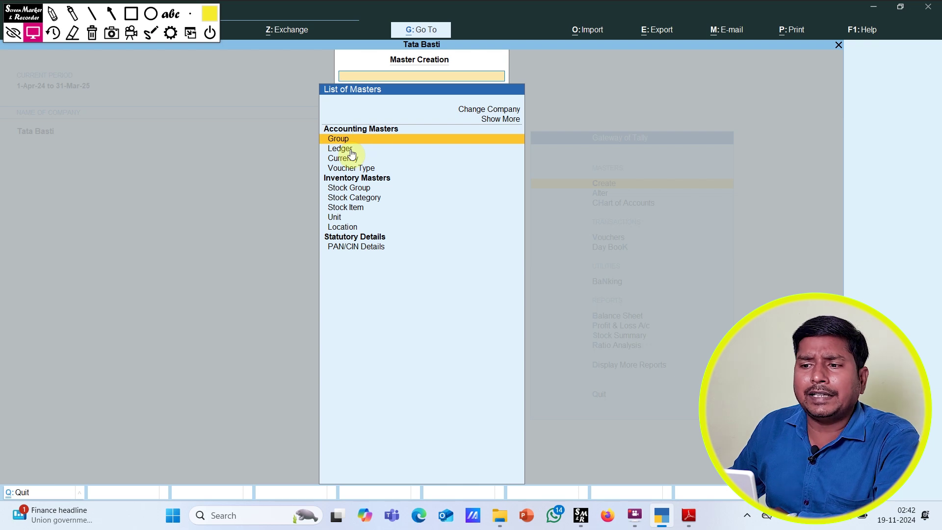
pyautogui.press('Down')
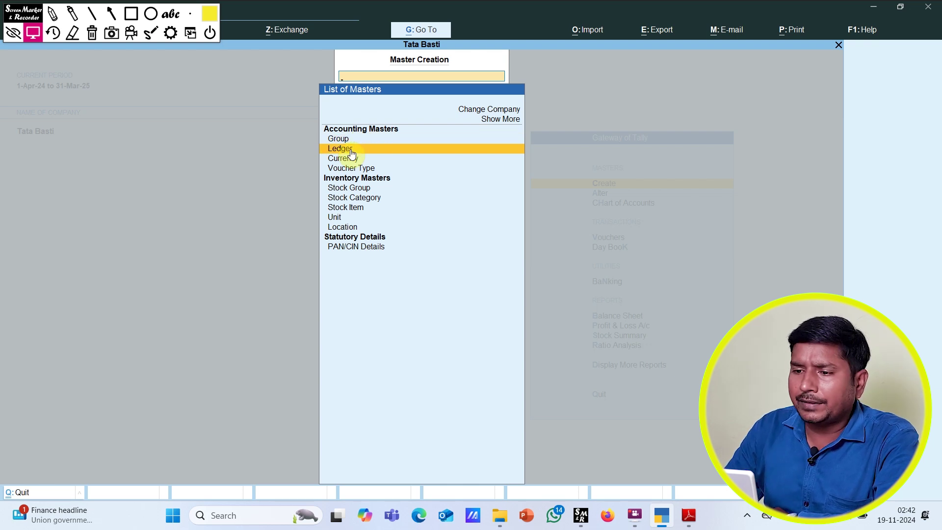
pyautogui.click(352, 154)
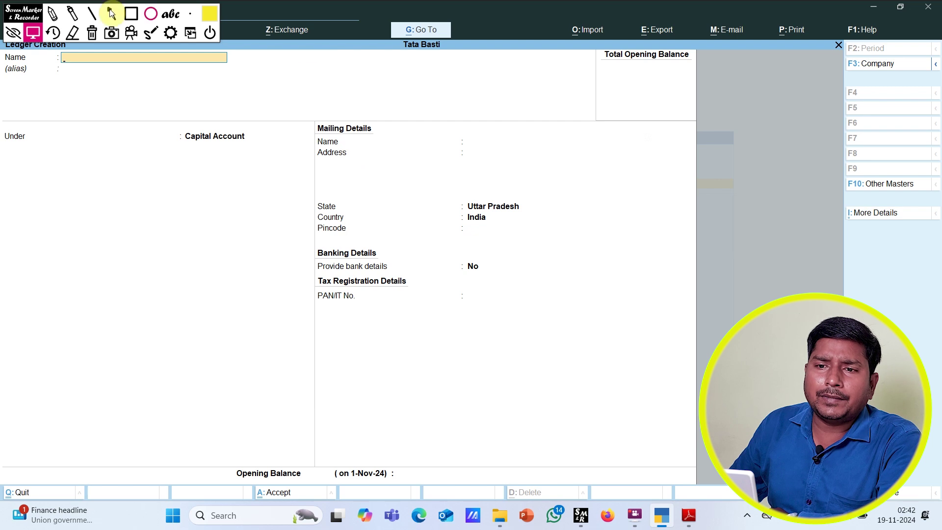
pyautogui.click(33, 34)
# Step: Move the annotation toolbar off TallyPrime's title bar, collapse it, and reselect the Name field
pyautogui.moveTo(21, 13); pyautogui.dragTo(232, 17)
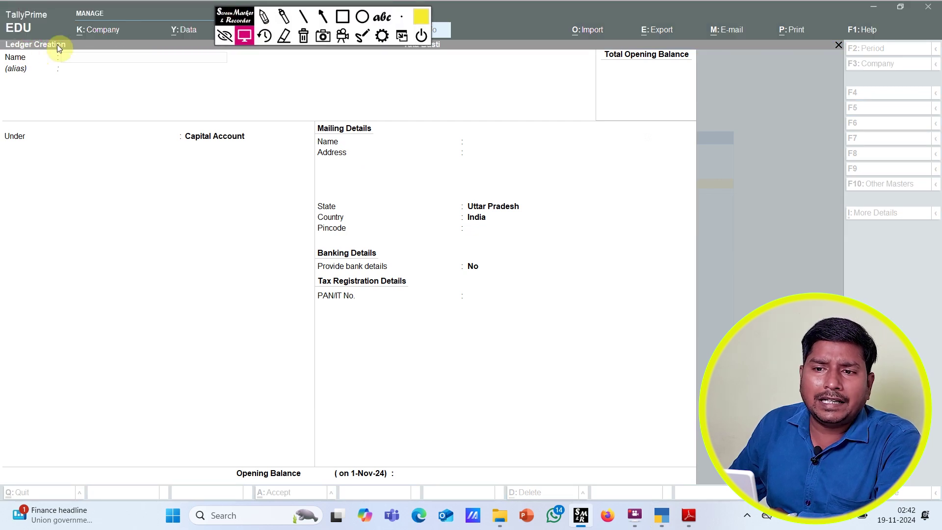
pyautogui.click(225, 40)
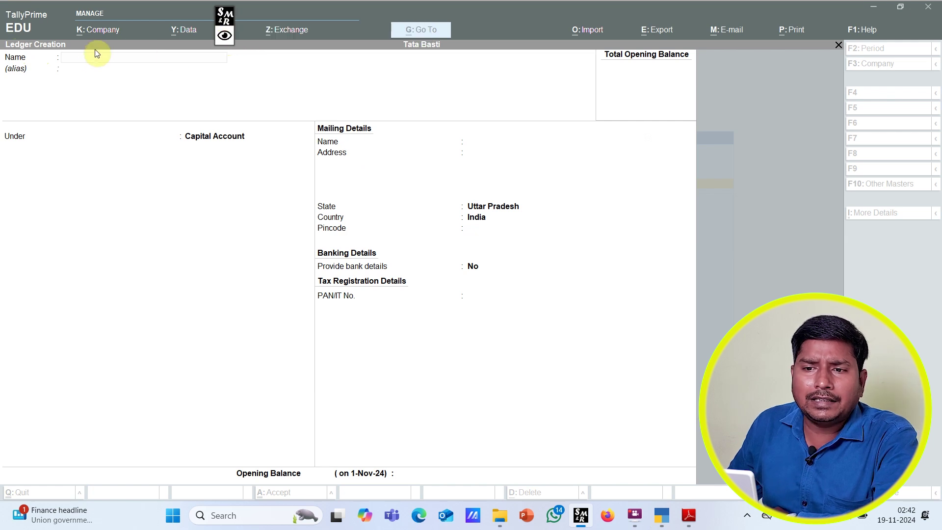
pyautogui.click(93, 58)
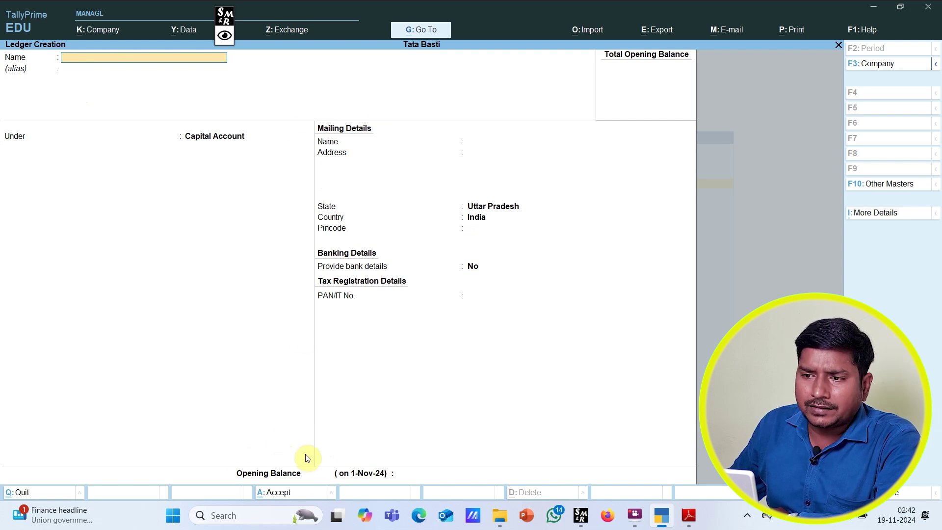
# Step: Draw ellipses around the Name, Under and Opening Balance labels on the ledger form
pyautogui.click(225, 35)
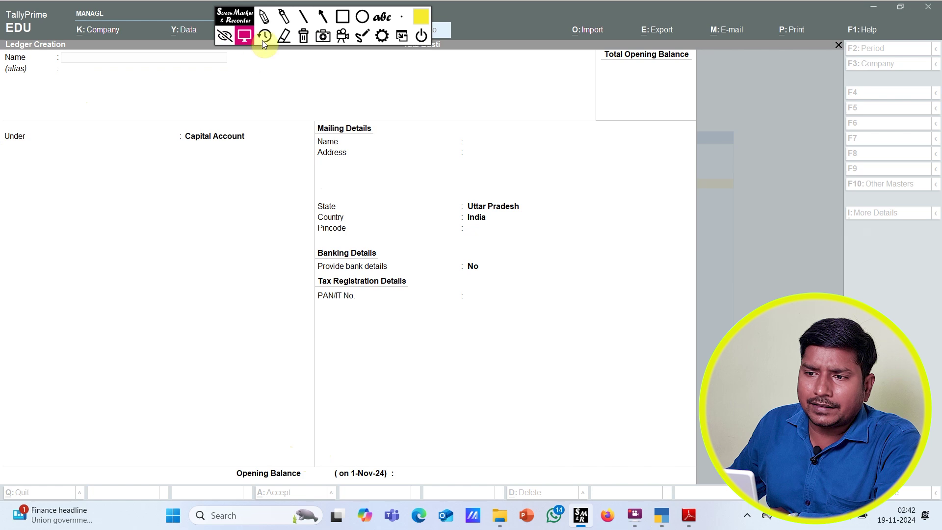
pyautogui.click(359, 17)
pyautogui.moveTo(24, 61); pyautogui.dragTo(49, 76)
pyautogui.moveTo(12, 136)
pyautogui.mouseDown()
pyautogui.moveTo(23, 155)
pyautogui.moveTo(51, 160)
pyautogui.mouseUp()
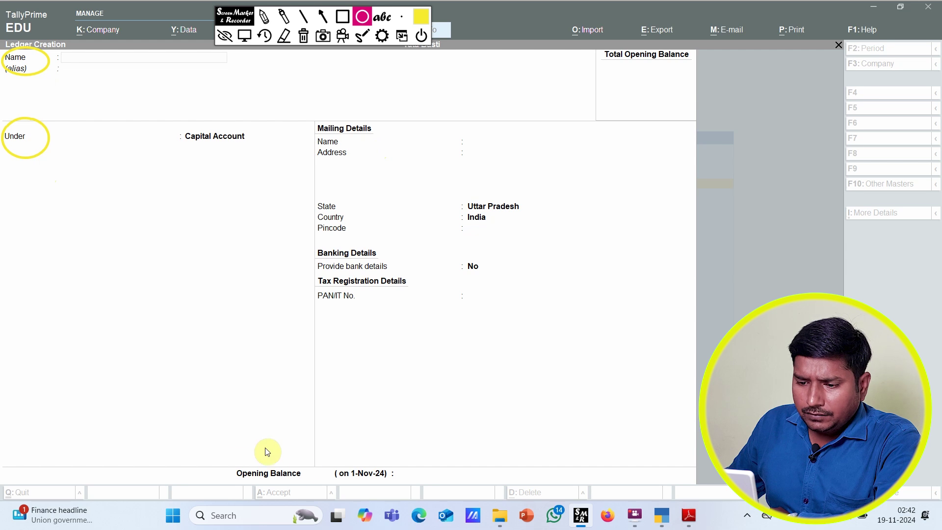
pyautogui.moveTo(227, 449); pyautogui.dragTo(317, 491)
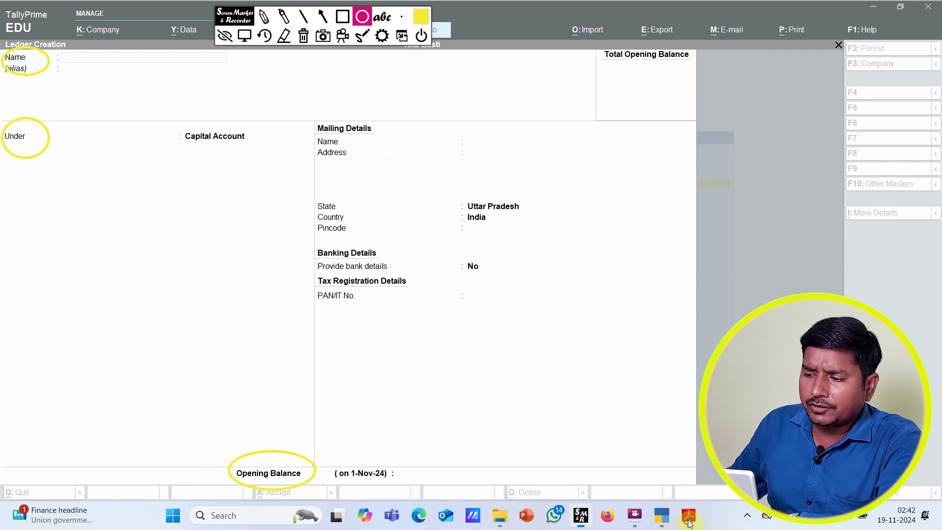
# Step: Bring up Some Ledgers.pdf in Adobe Reader, scroll its ledger table into view, and pick the rectangle marker
pyautogui.click(249, 37)
pyautogui.hotkey('alt', 'Tab')
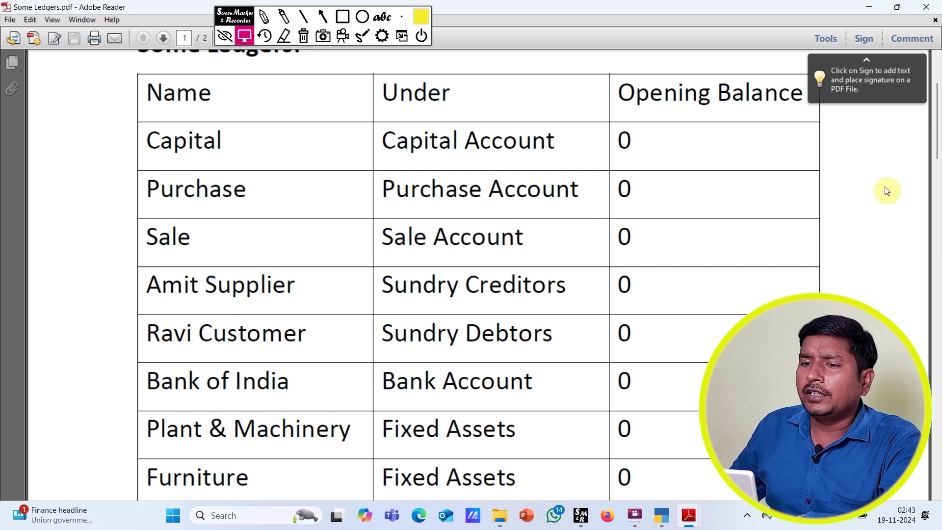
pyautogui.moveTo(938, 111)
pyautogui.mouseDown()
pyautogui.moveTo(938, 239)
pyautogui.moveTo(939, 112)
pyautogui.mouseUp()
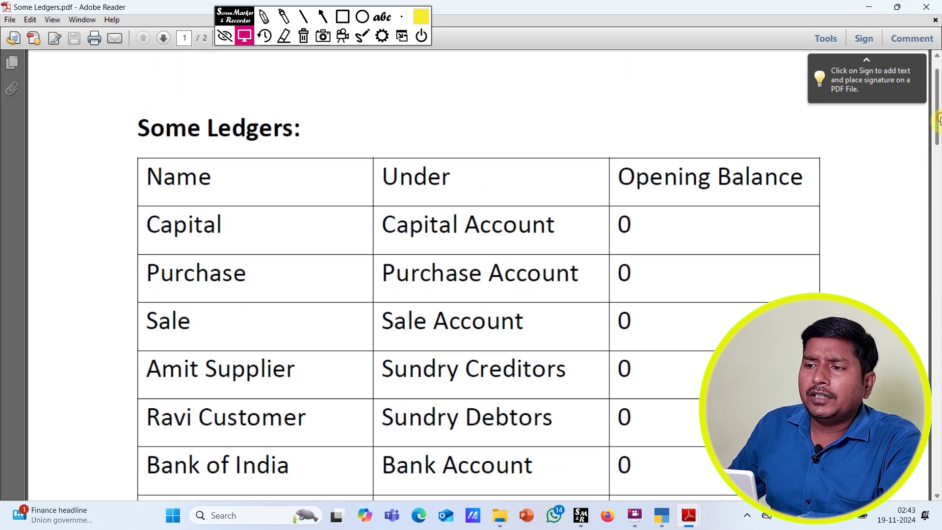
pyautogui.scroll(-3, 798, 126)
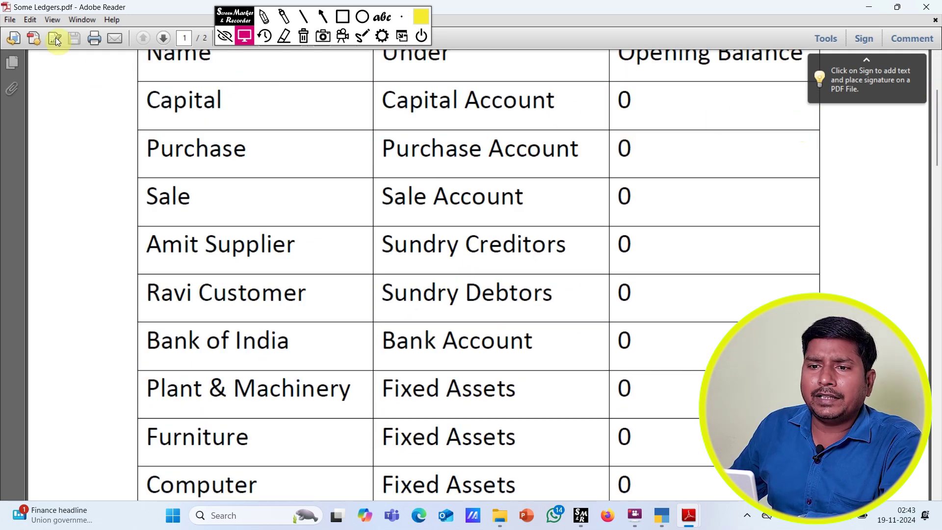
pyautogui.click(340, 18)
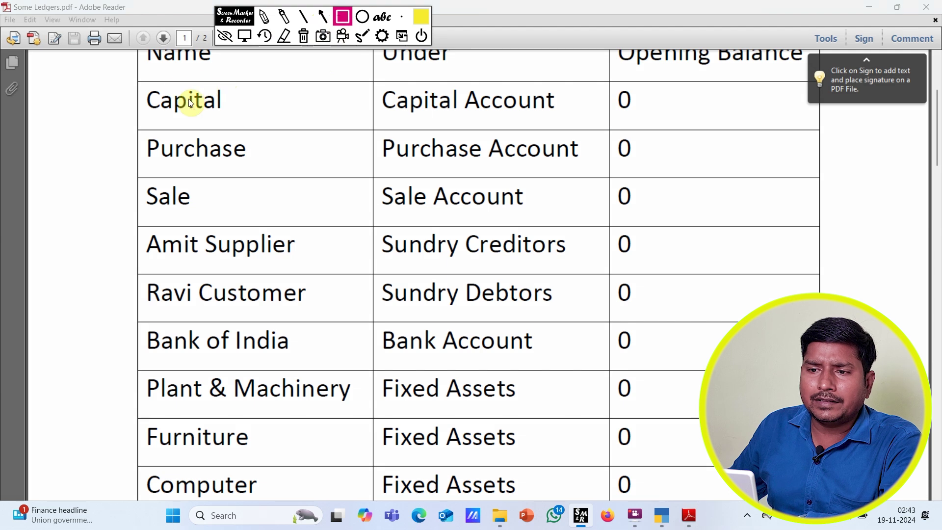
pyautogui.moveTo(138, 80)
pyautogui.mouseDown()
pyautogui.moveTo(490, 131)
pyautogui.moveTo(690, 131)
pyautogui.mouseUp()
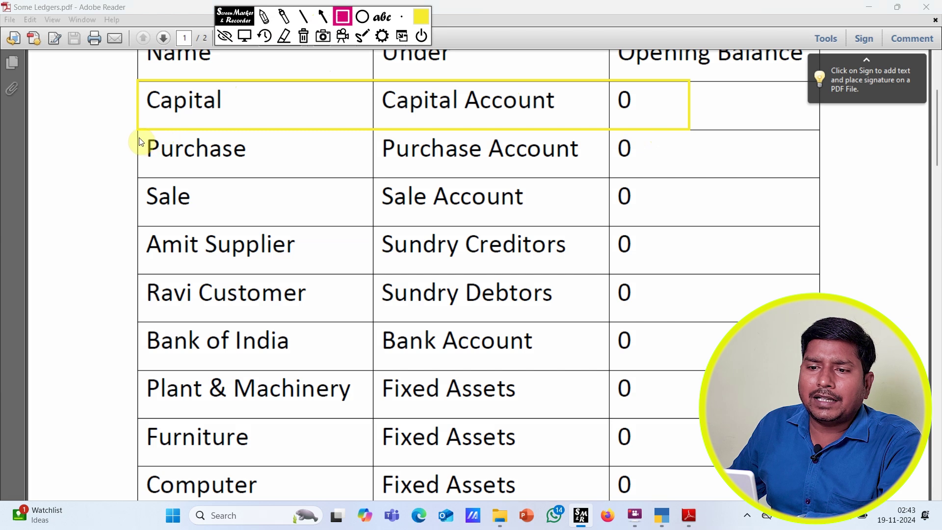
pyautogui.moveTo(140, 135)
pyautogui.mouseDown()
pyautogui.moveTo(196, 162)
pyautogui.moveTo(698, 178)
pyautogui.mouseUp()
pyautogui.moveTo(142, 183)
pyautogui.mouseDown()
pyautogui.moveTo(202, 208)
pyautogui.moveTo(676, 229)
pyautogui.mouseUp()
pyautogui.moveTo(143, 232)
pyautogui.mouseDown()
pyautogui.moveTo(210, 264)
pyautogui.moveTo(676, 275)
pyautogui.mouseUp()
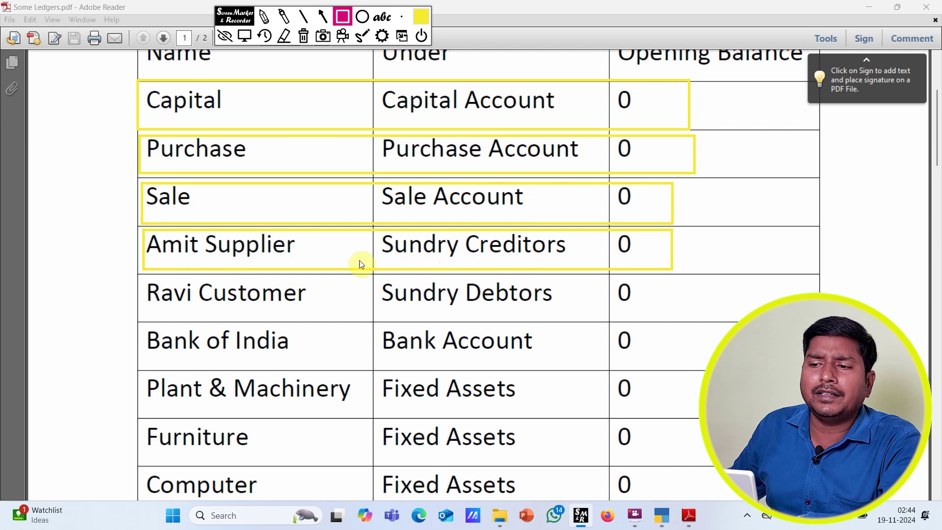
pyautogui.moveTo(142, 274); pyautogui.dragTo(683, 321)
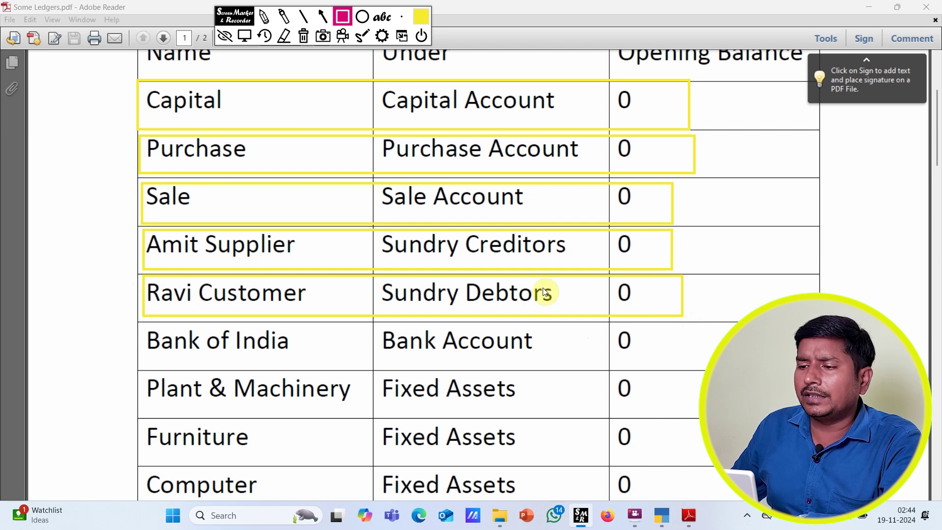
pyautogui.moveTo(143, 324)
pyautogui.mouseDown()
pyautogui.moveTo(387, 366)
pyautogui.moveTo(662, 363)
pyautogui.mouseUp()
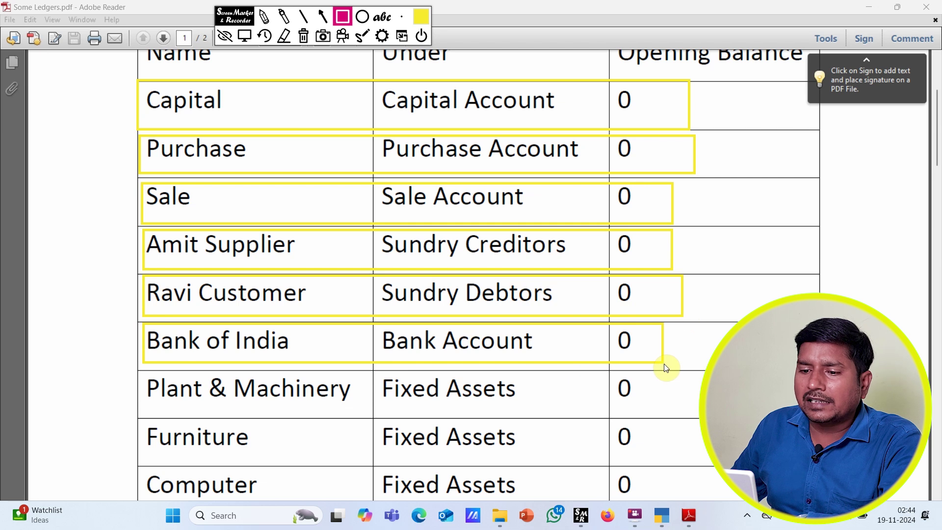
pyautogui.moveTo(140, 372)
pyautogui.mouseDown()
pyautogui.moveTo(273, 402)
pyautogui.moveTo(673, 420)
pyautogui.mouseUp()
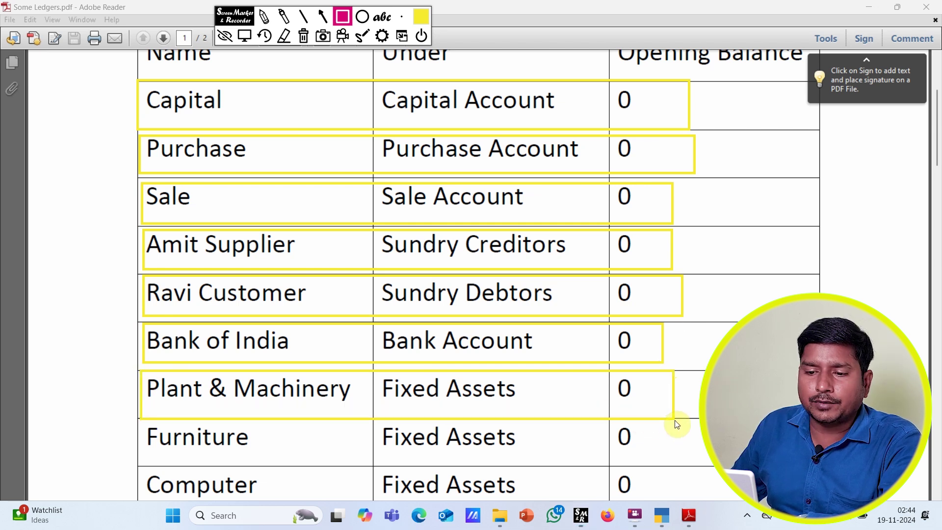
pyautogui.moveTo(143, 422)
pyautogui.mouseDown()
pyautogui.moveTo(346, 449)
pyautogui.moveTo(679, 470)
pyautogui.mouseUp()
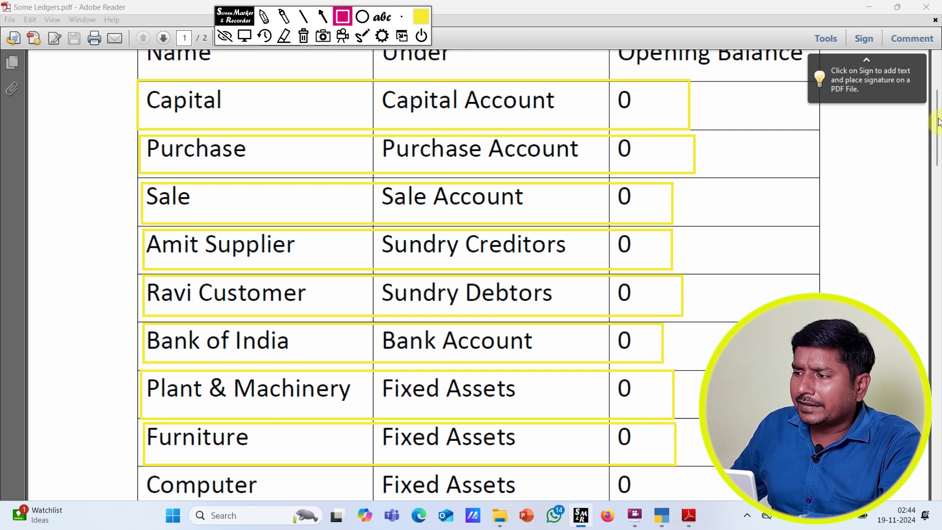
pyautogui.click(302, 36)
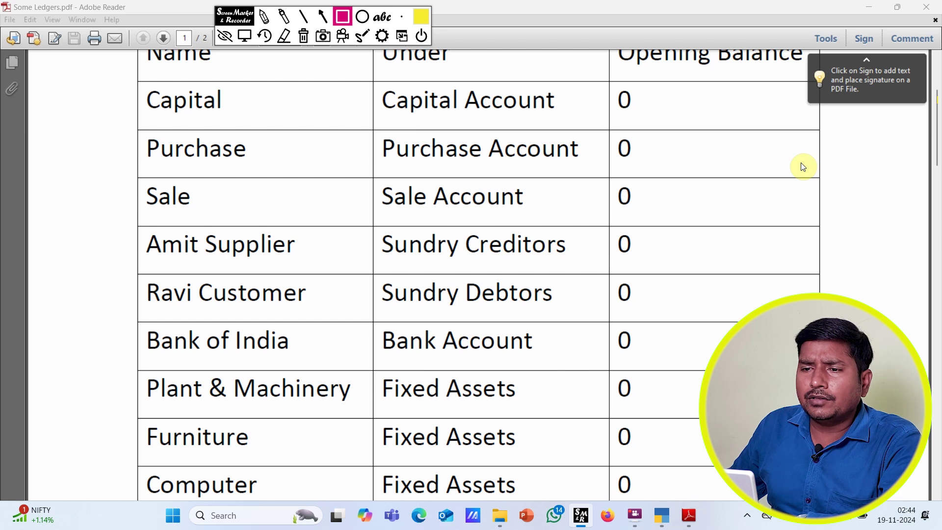
# Step: Leave drawing mode, scroll further down the ledger table, and return to TallyPrime's Ledger Creation screen
pyautogui.click(245, 35)
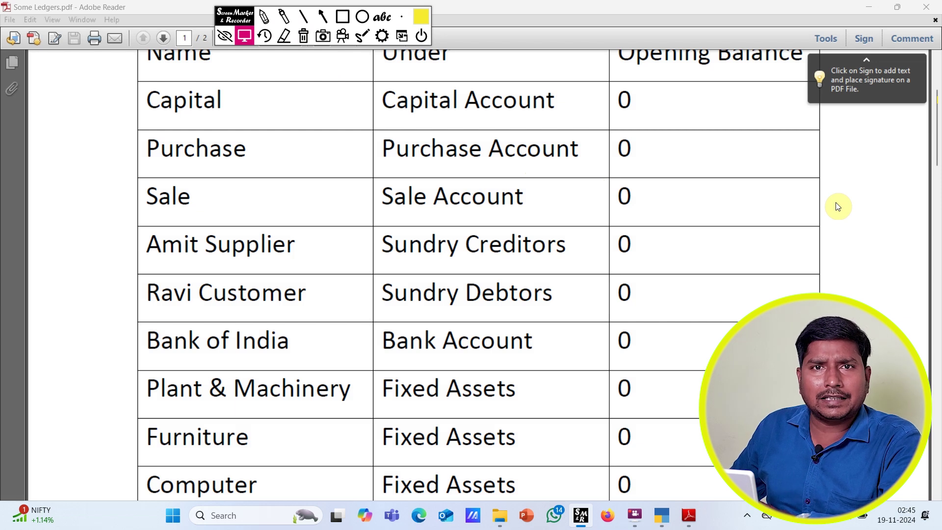
pyautogui.scroll(-1, 937, 138)
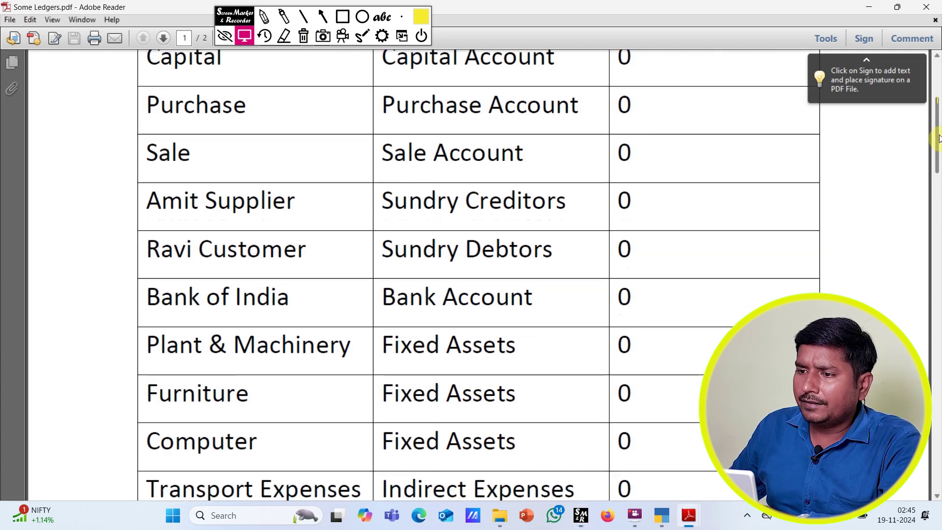
pyautogui.moveTo(939, 138); pyautogui.dragTo(938, 223)
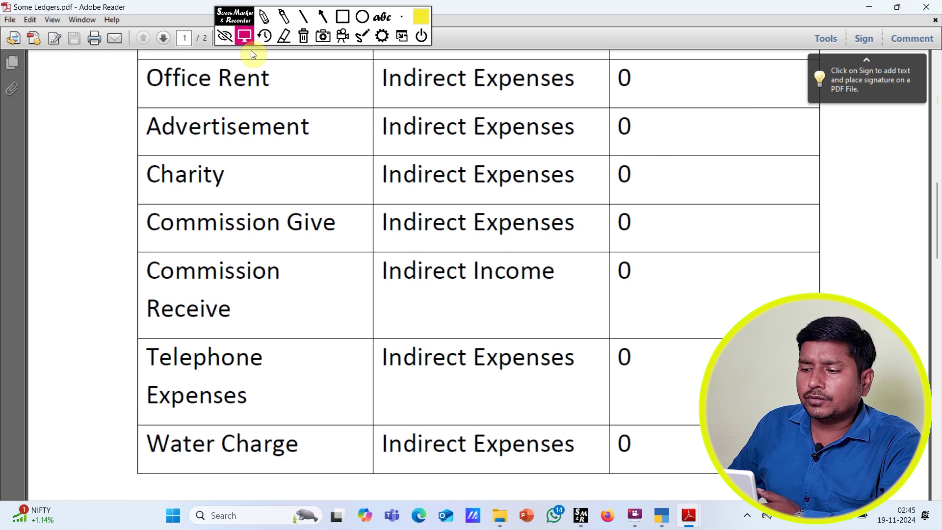
pyautogui.click(660, 515)
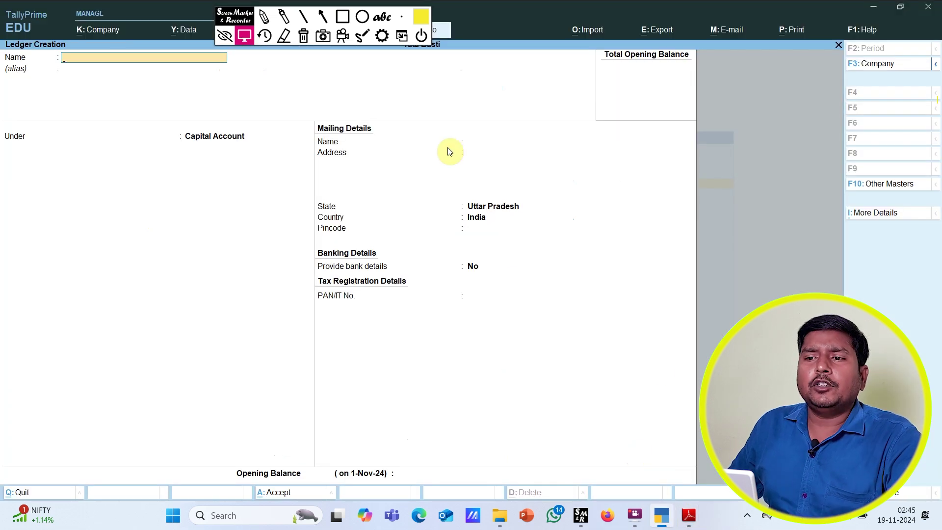
pyautogui.press('Escape')
pyautogui.press('Escape')
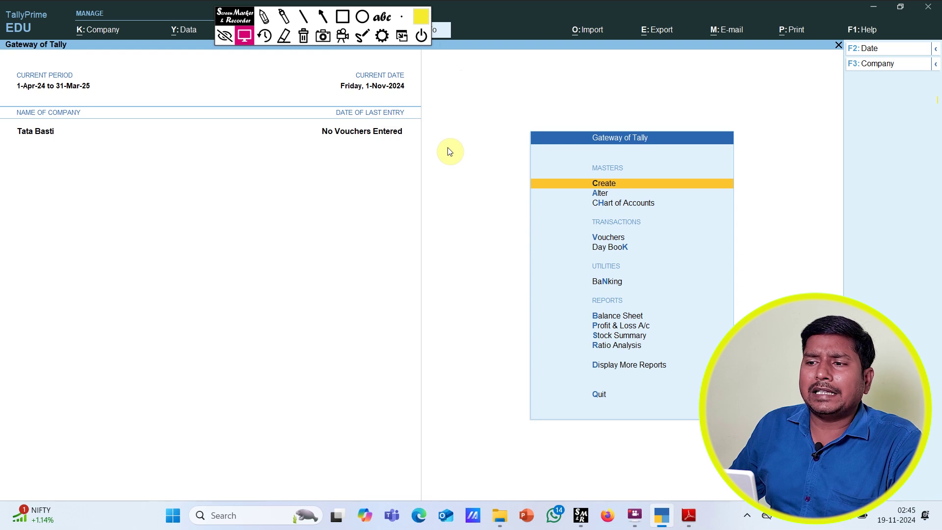
pyautogui.press('Escape')
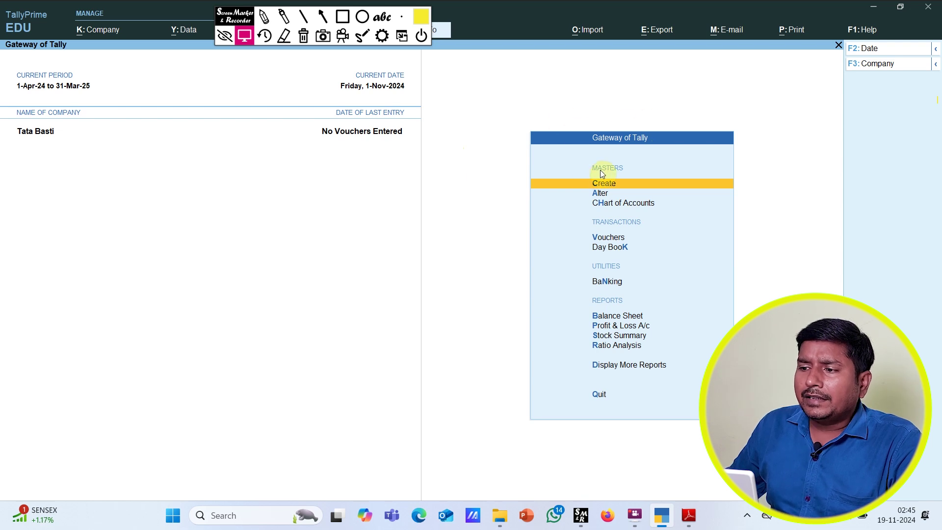
pyautogui.click(695, 188)
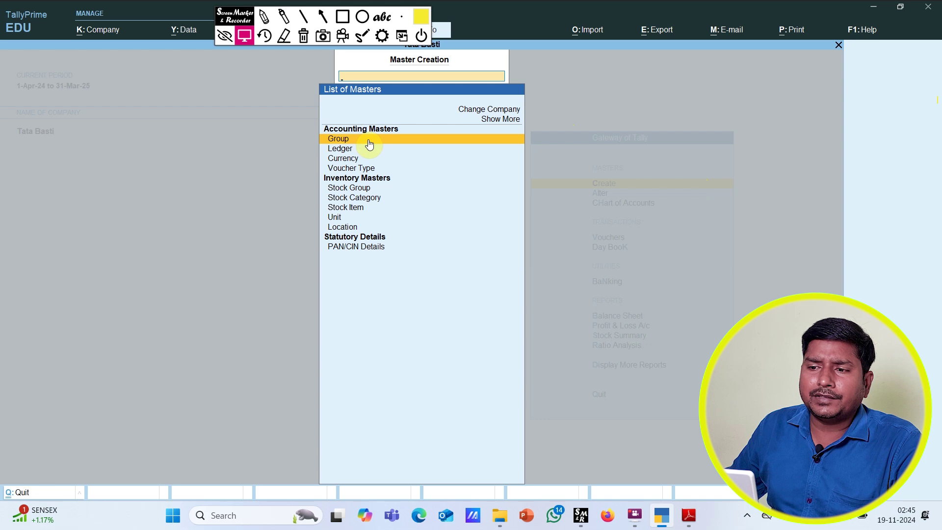
pyautogui.click(398, 149)
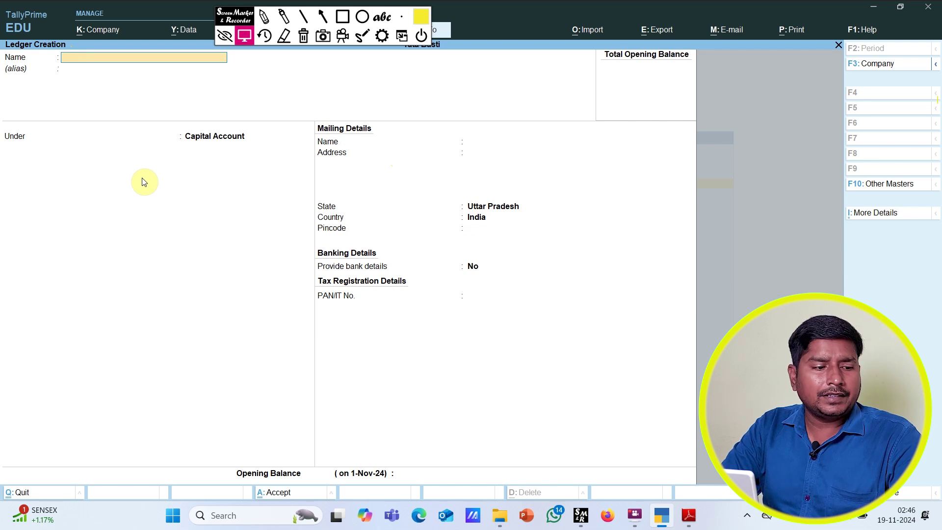
# Step: Enter ledger name Capital, keep group Capital Account, set opening balance 0, and save
pyautogui.write('Capital')
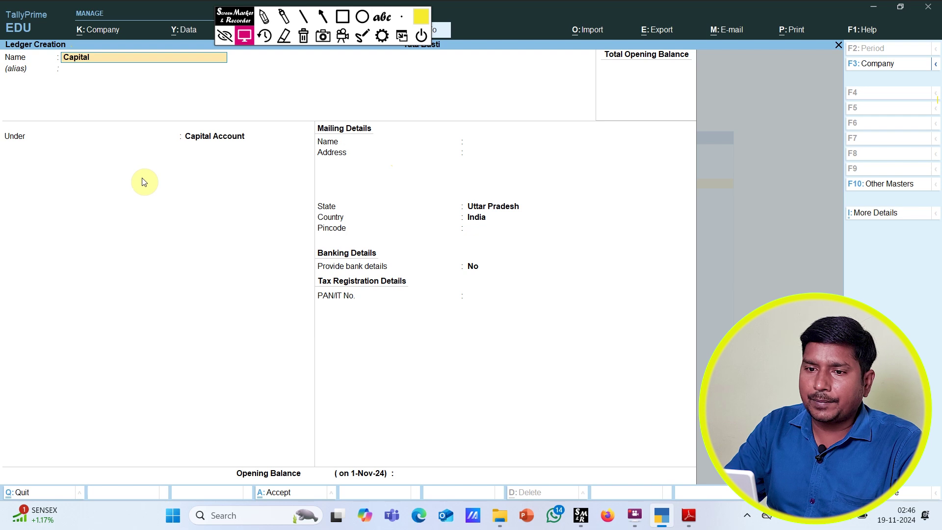
pyautogui.press('Return')
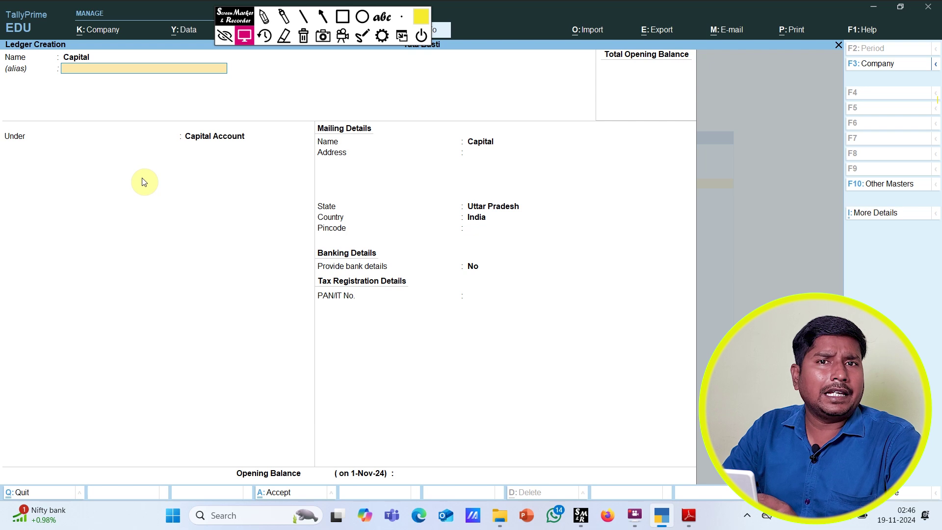
pyautogui.press('Return')
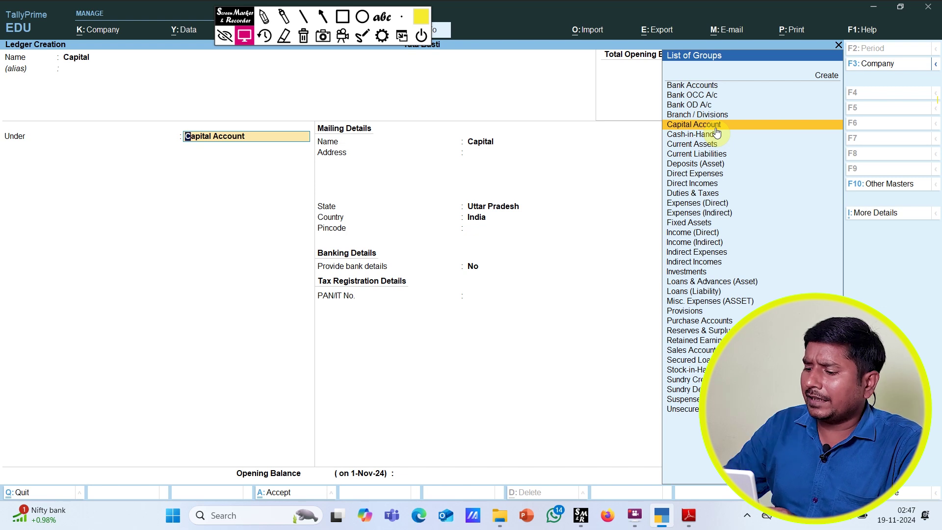
pyautogui.click(715, 127)
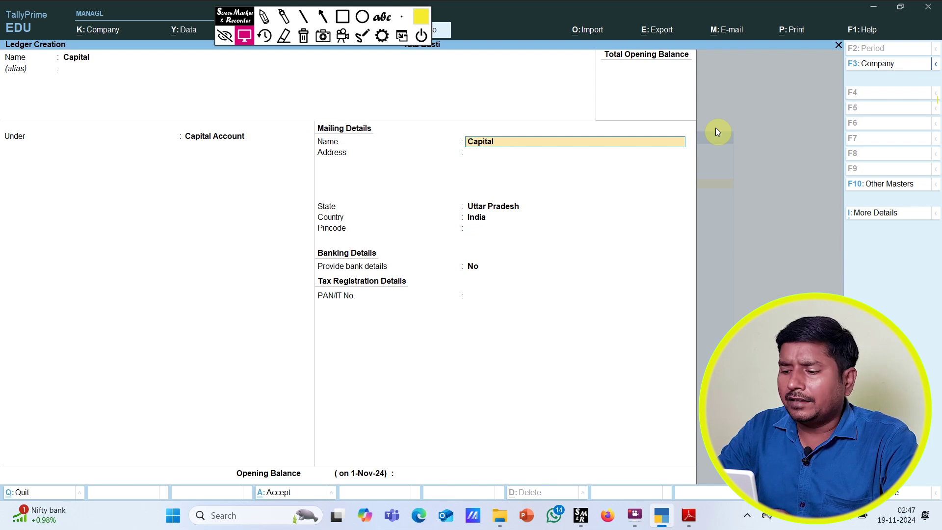
pyautogui.press('Return')
pyautogui.press('Return')
pyautogui.press('Return')
pyautogui.press('Return')
pyautogui.press('Return')
pyautogui.press('Return')
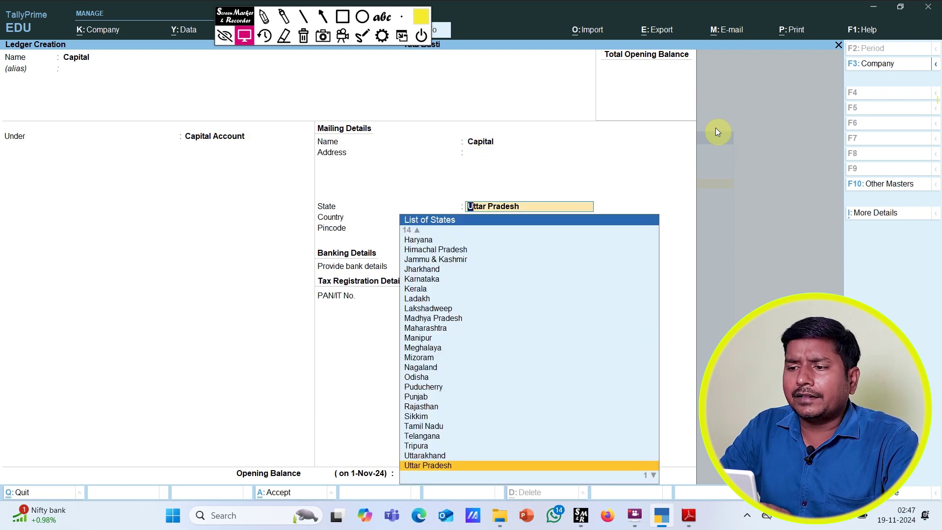
pyautogui.press('Return')
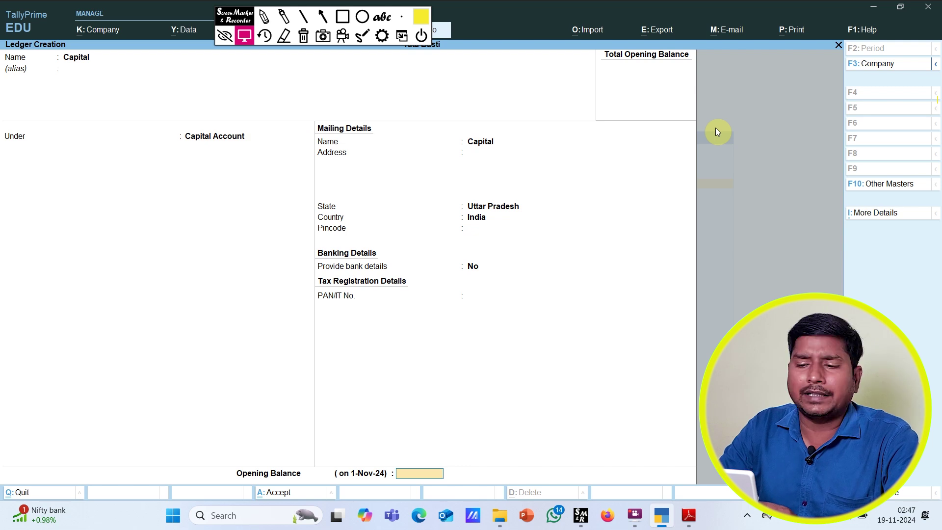
pyautogui.write('0')
pyautogui.press('Return')
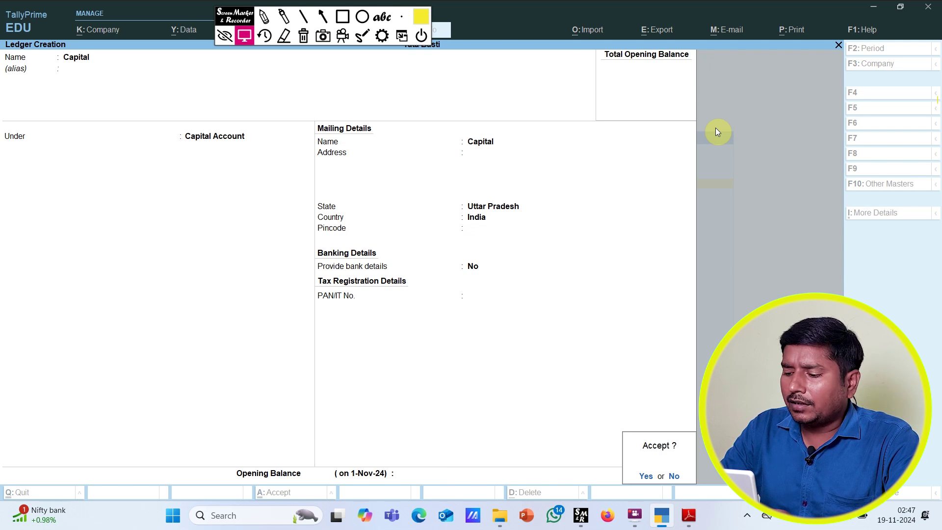
pyautogui.press('Return')
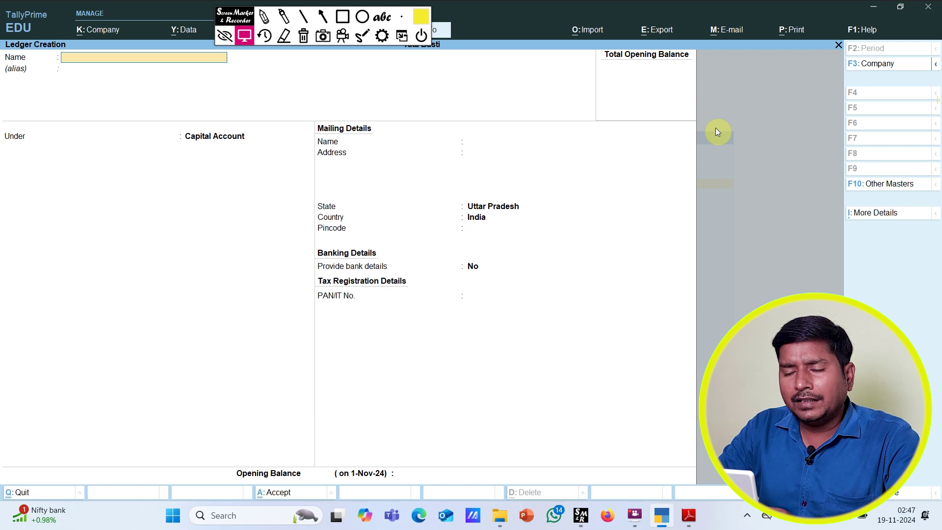
pyautogui.write('Ca')
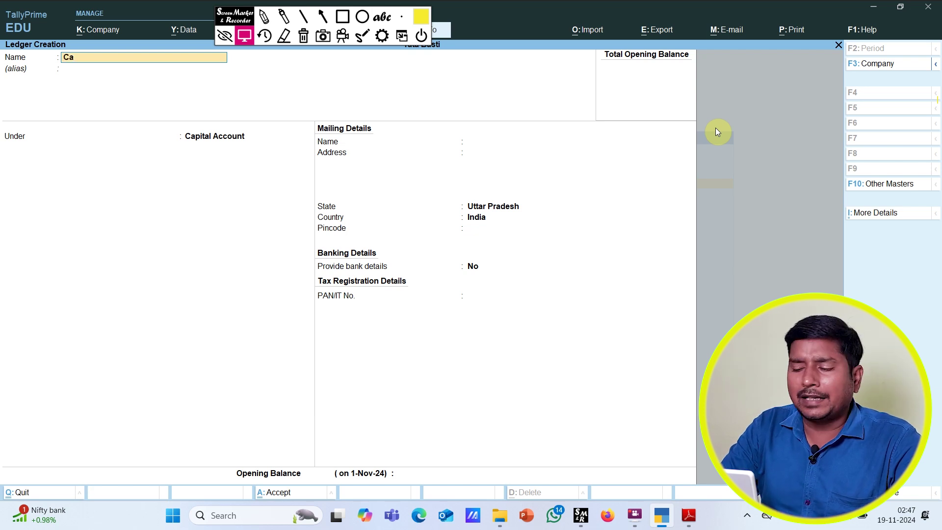
pyautogui.write('pital')
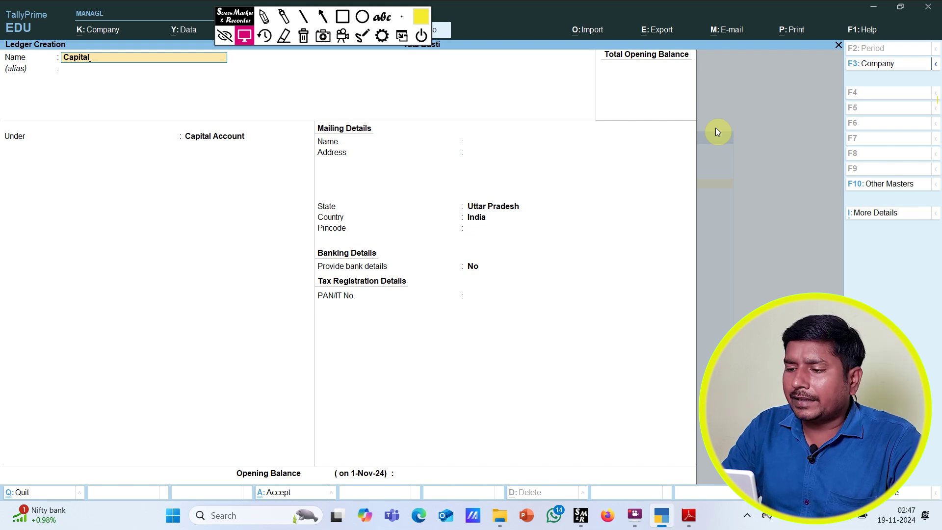
pyautogui.press('Return')
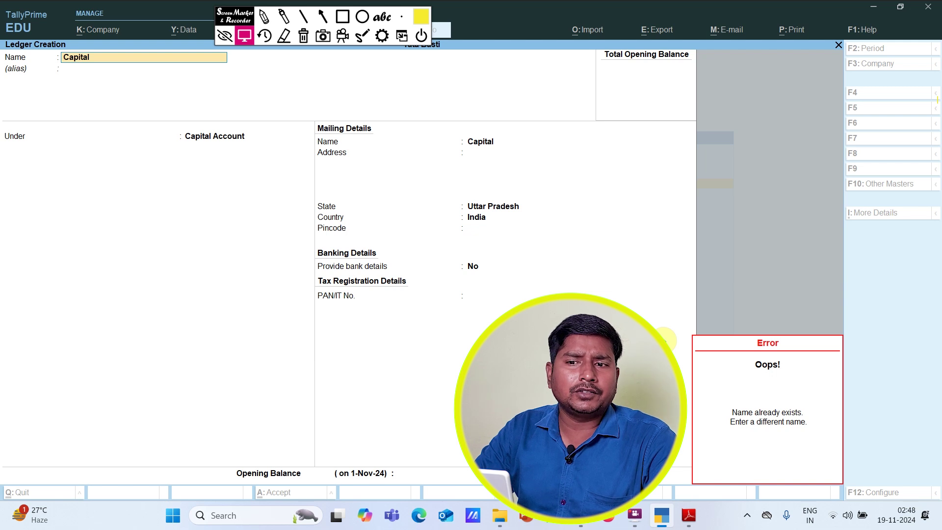
pyautogui.press('Escape')
pyautogui.press('BackSpace')
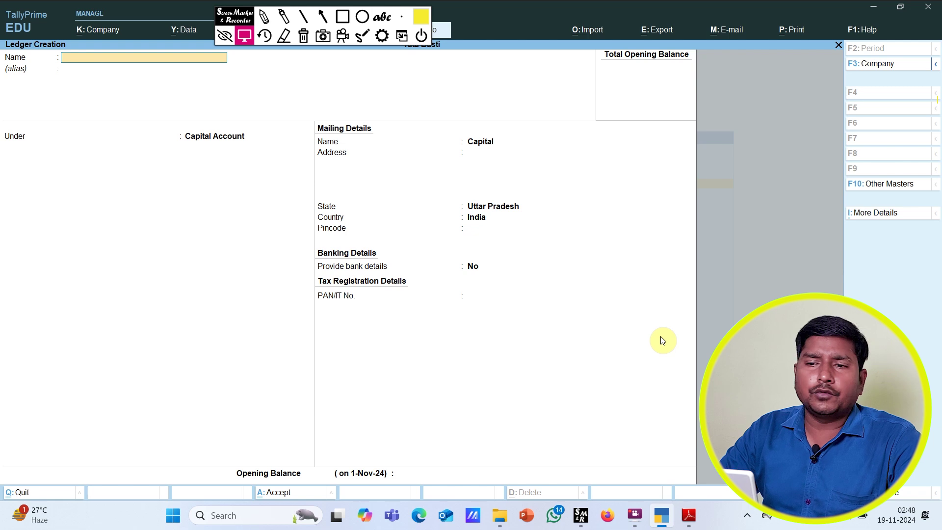
# Step: Fill in ledger Purchase under Purchase Accounts with ledger type Not Applicable
pyautogui.write('Purchase')
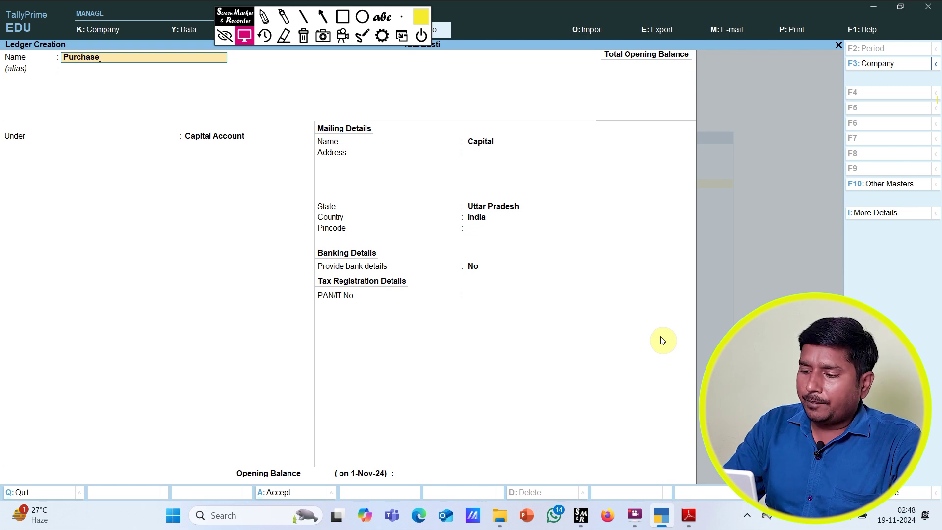
pyautogui.press('Return')
pyautogui.press('Return')
pyautogui.write('P')
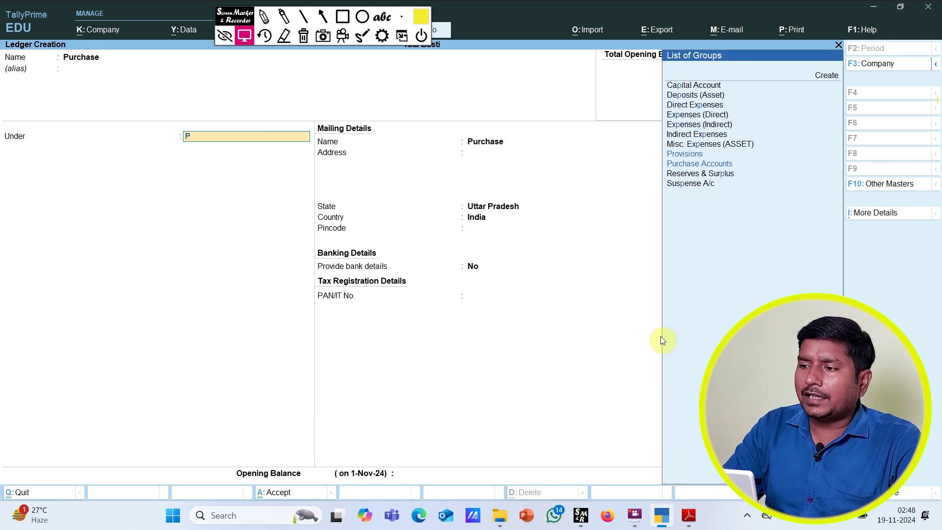
pyautogui.write('u')
pyautogui.press('Return')
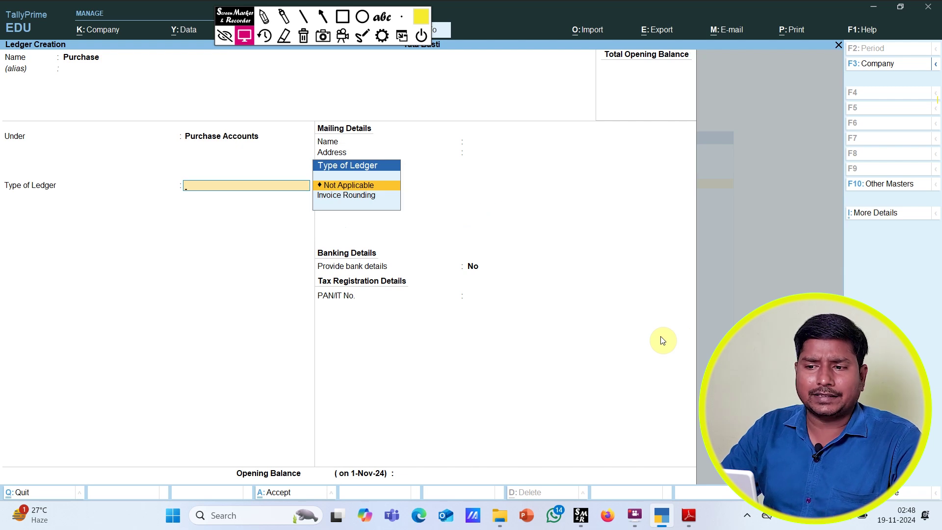
pyautogui.press('Return')
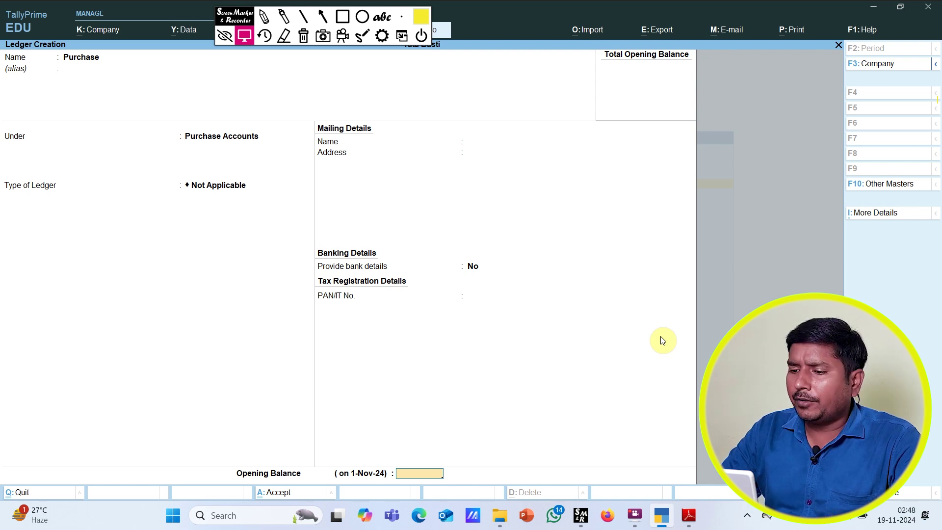
pyautogui.press('Return')
# Step: Accept the Purchase ledger, then name the next ledger Sale and place it under Sales Accounts
pyautogui.write('yS')
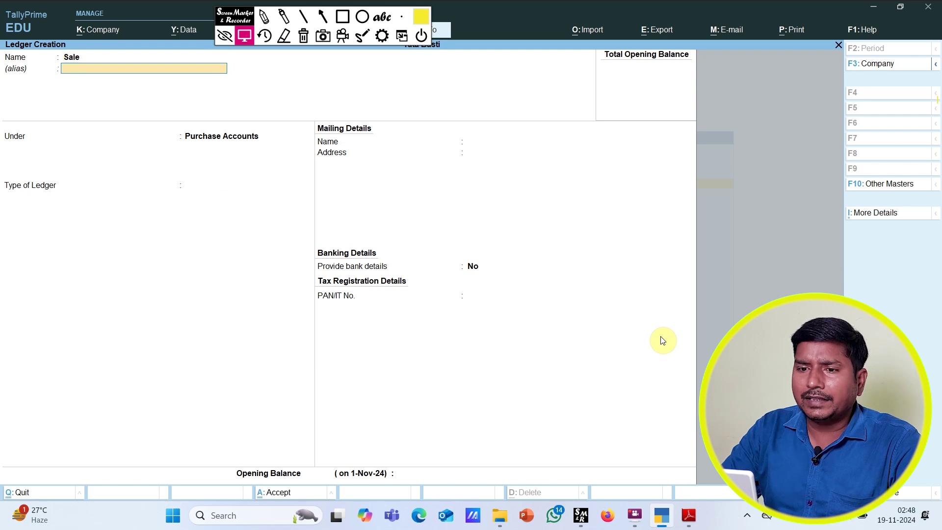
pyautogui.press('Return')
pyautogui.write('S')
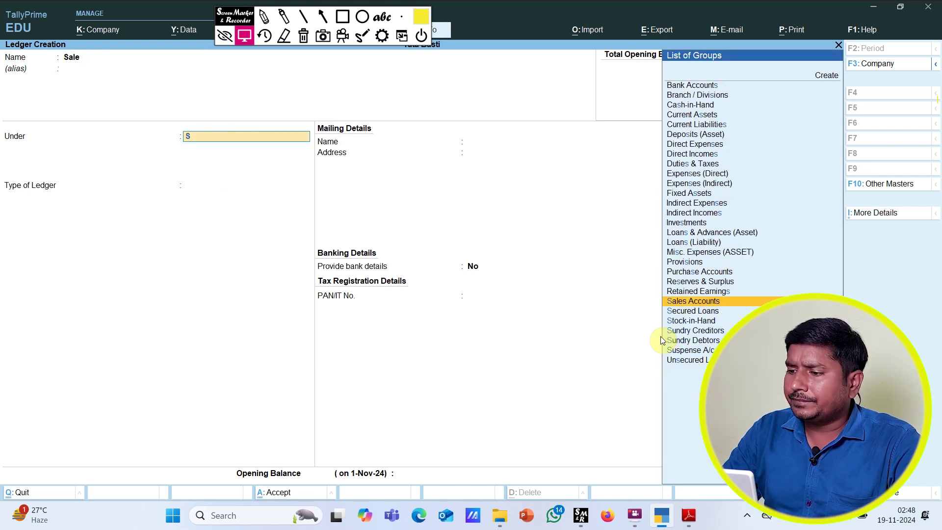
pyautogui.press('Up')
pyautogui.press('Return')
# Step: Save the Sale ledger and start ledger Amit Supplier with alias Lalu Supplier
pyautogui.hotkey('ctrl', 'a')
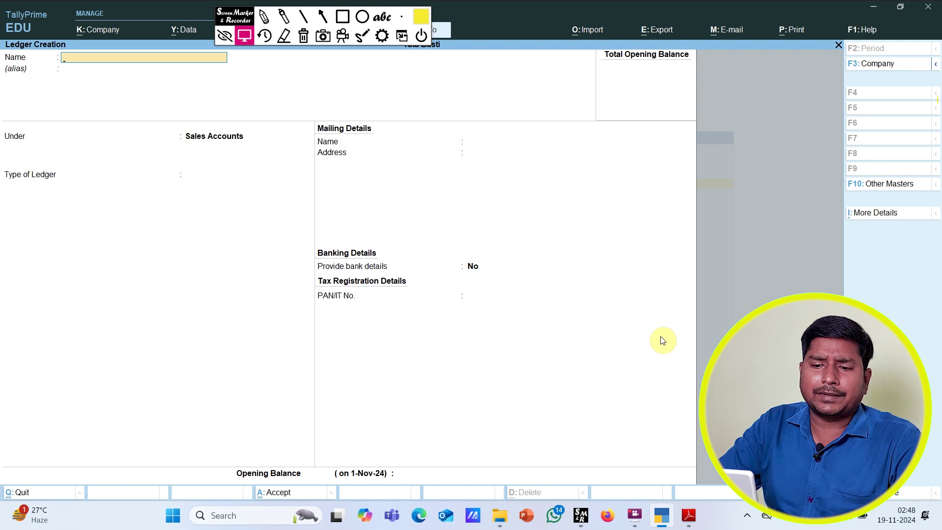
pyautogui.write('Amit Supplier')
pyautogui.press('Return')
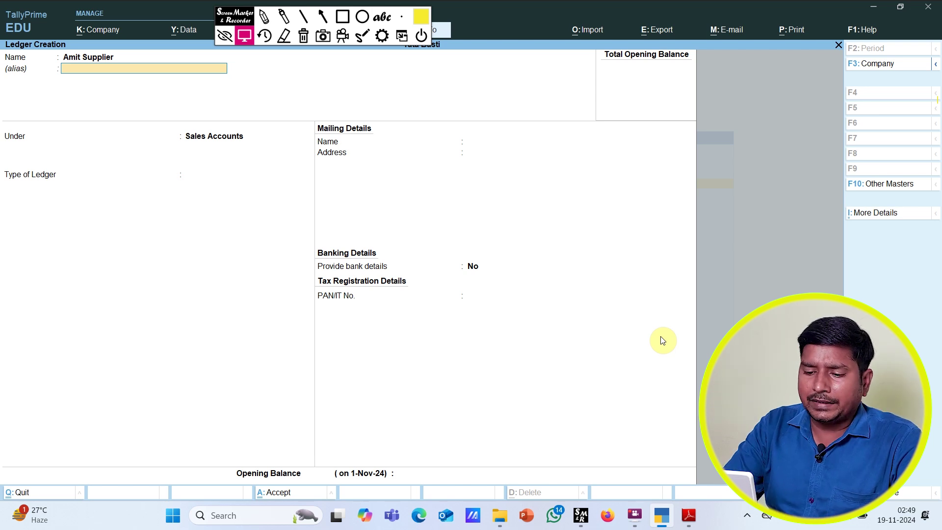
pyautogui.write('La')
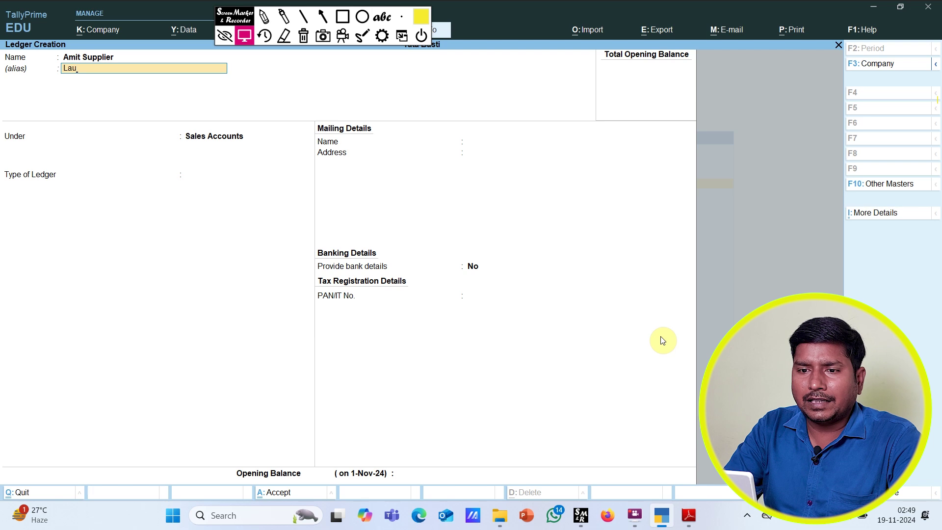
pyautogui.write('lu Supplier')
pyautogui.press('Return')
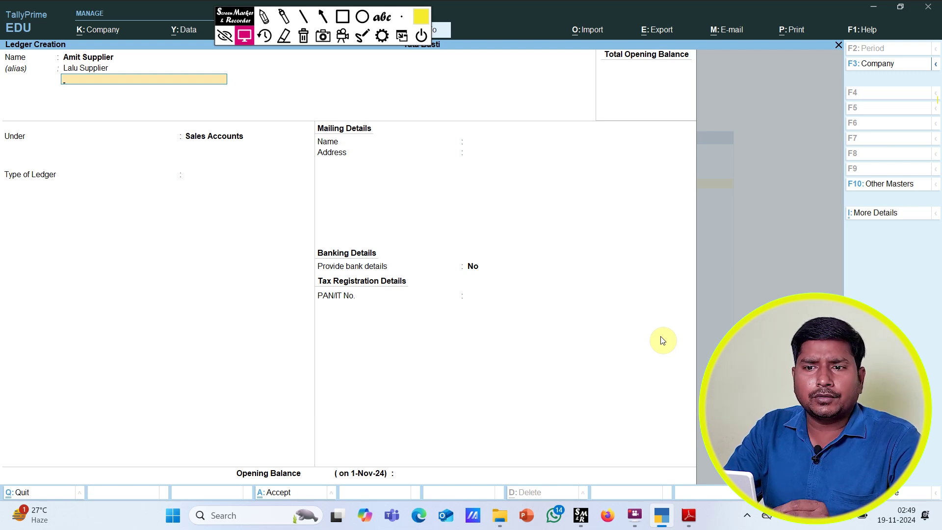
# Step: Put Amit Supplier under Sundry Creditors with state Uttar Pradesh, reaching the save prompt
pyautogui.press('Return')
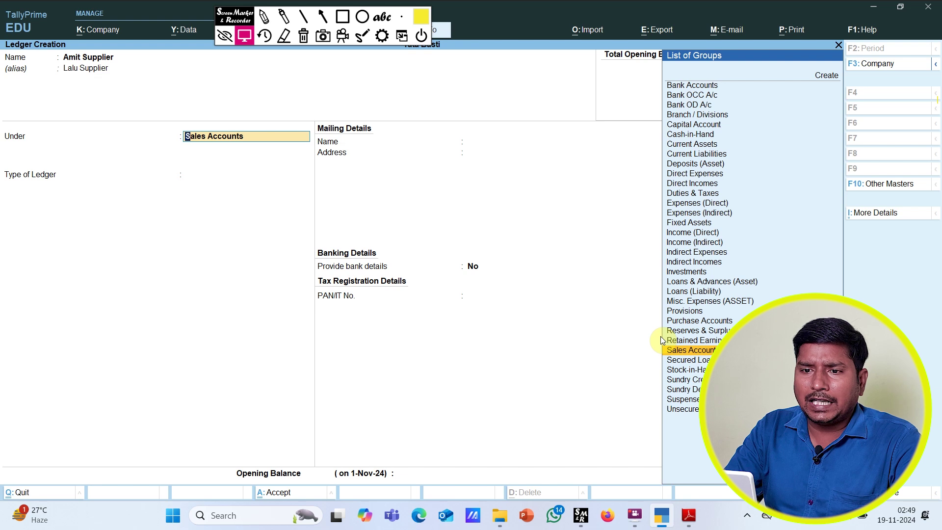
pyautogui.write('S')
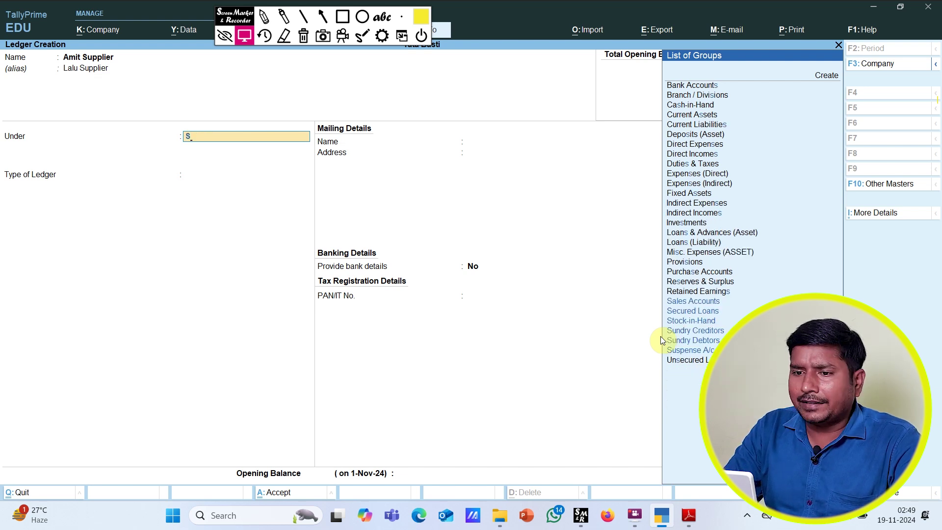
pyautogui.press('BackSpace')
pyautogui.write('S')
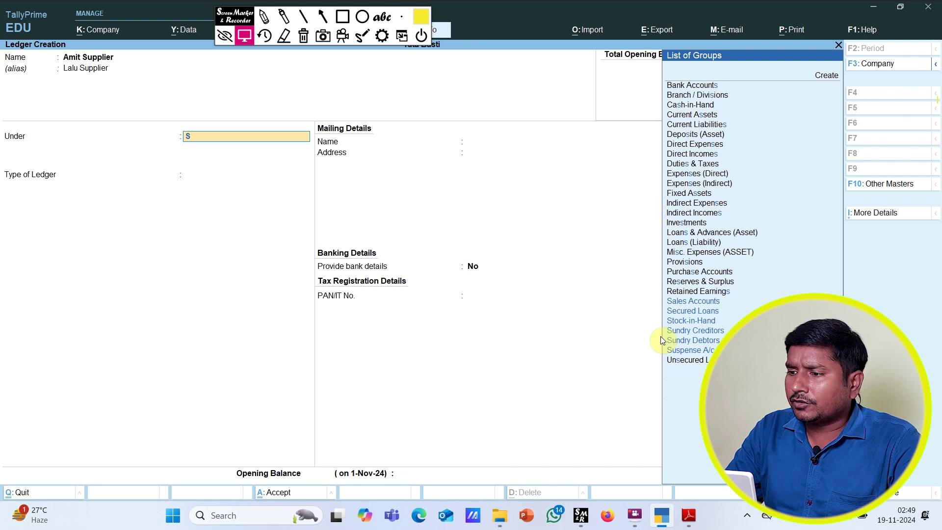
pyautogui.press('Down')
pyautogui.press('Down')
pyautogui.press('Down')
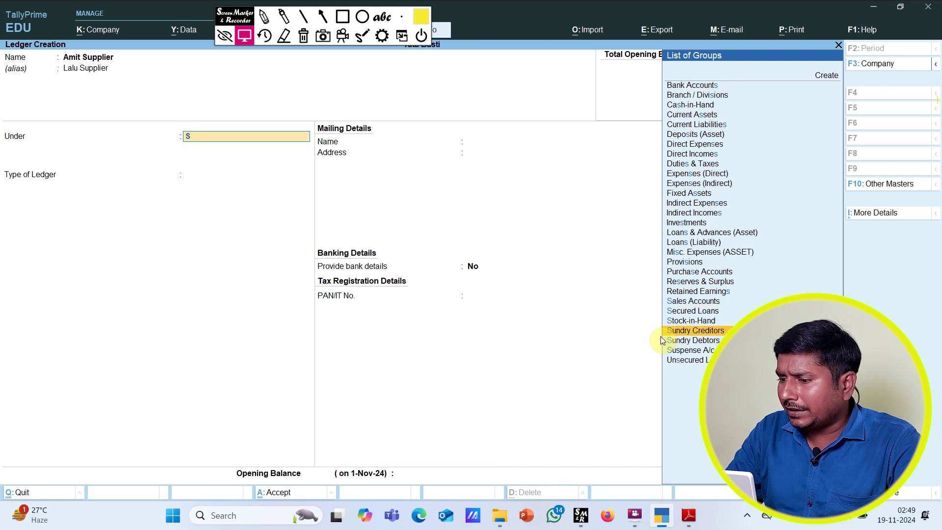
pyautogui.press('Return')
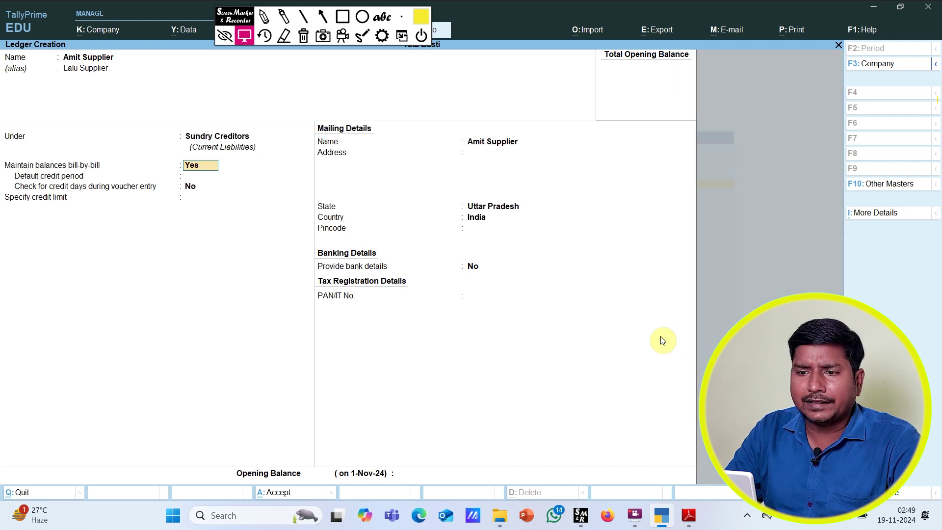
pyautogui.press('Return')
pyautogui.press('Return')
pyautogui.press('Return')
pyautogui.press('Return')
pyautogui.press('Return')
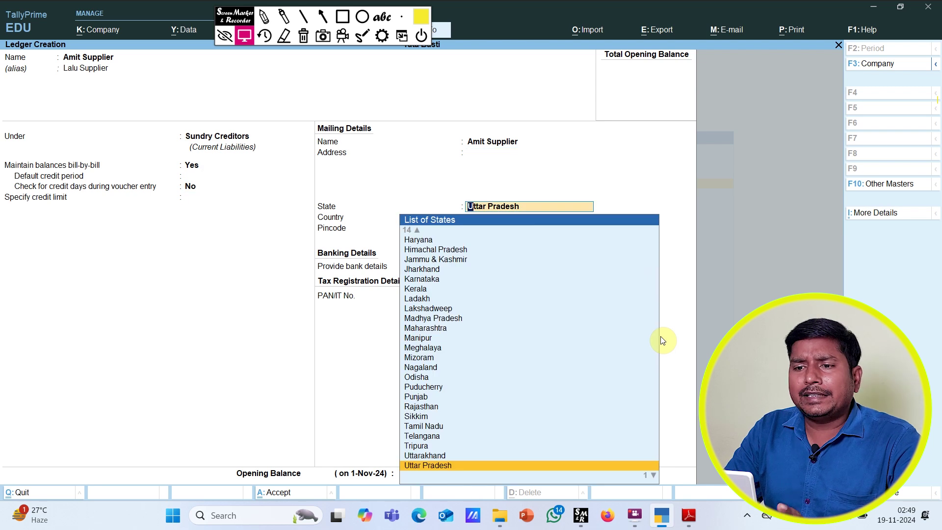
pyautogui.press('Return')
pyautogui.press('Return')
pyautogui.press('Return')
pyautogui.press('Return')
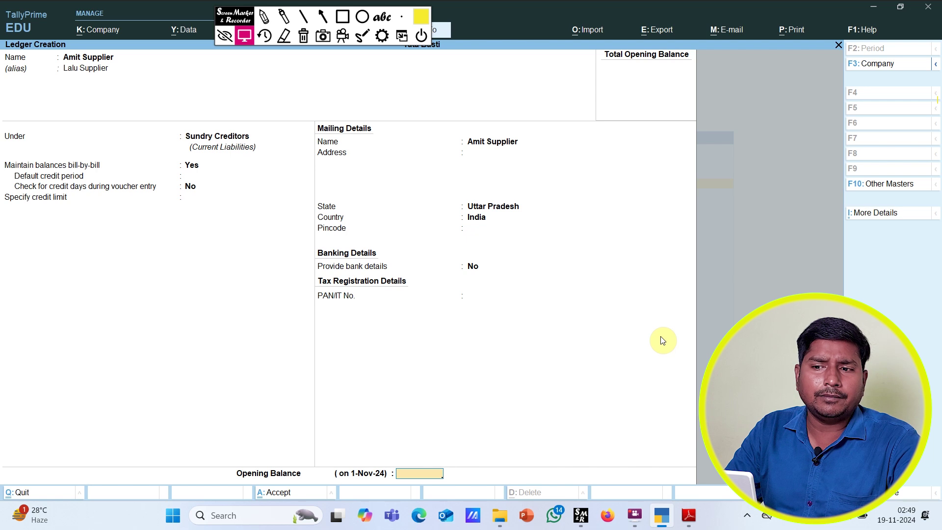
pyautogui.press('Return')
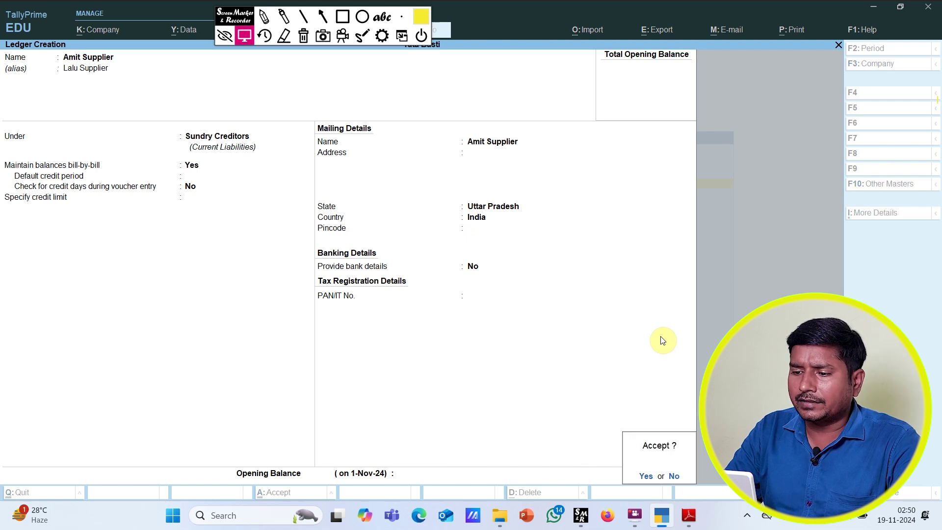
# Step: Save Amit Supplier, return to the Gateway, and open the Alter > Ledger list
pyautogui.press('Return')
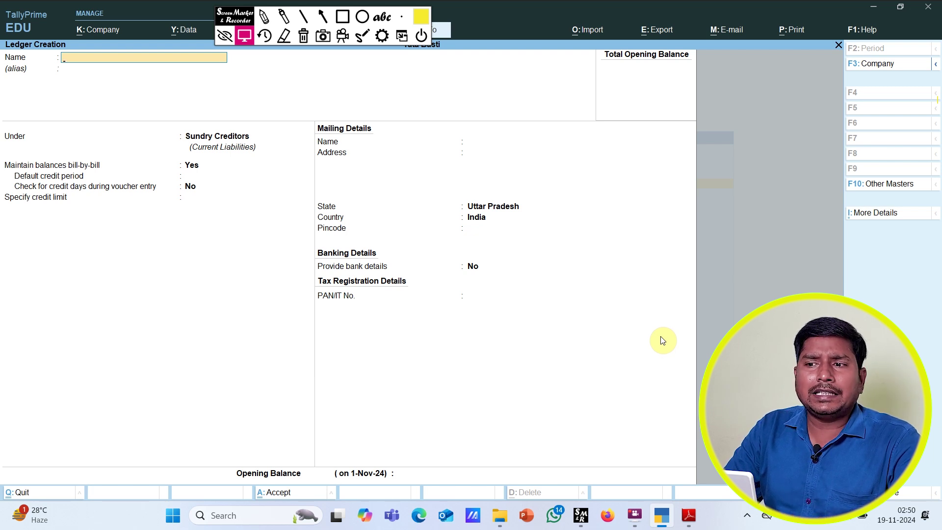
pyautogui.press('Escape')
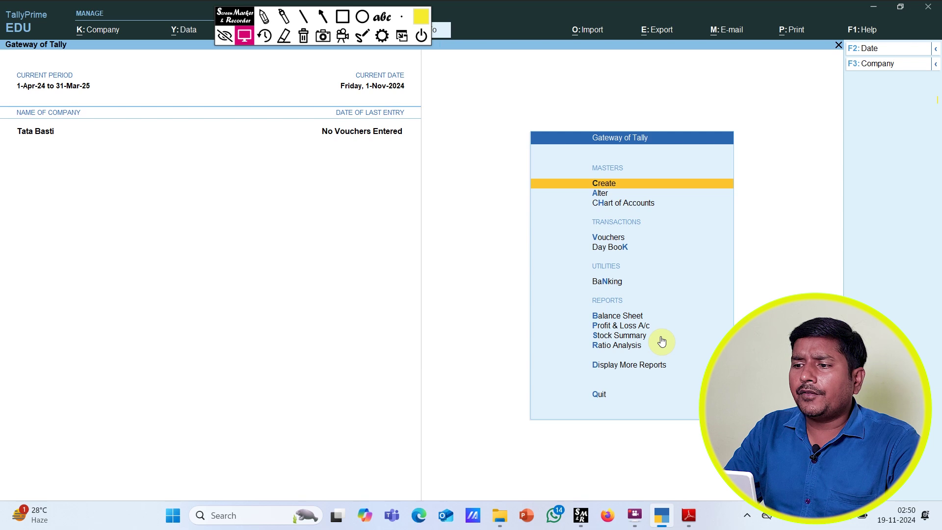
pyautogui.press('Down')
pyautogui.press('Return')
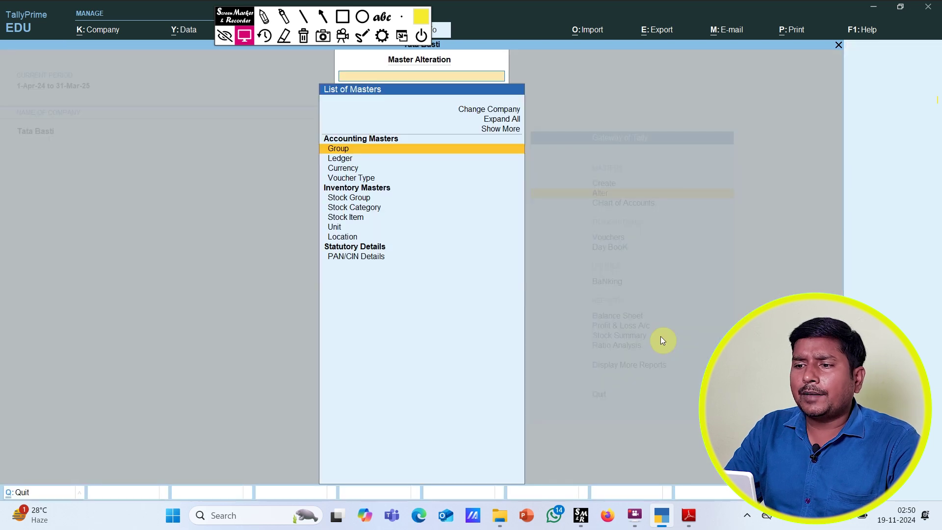
pyautogui.press('Down')
pyautogui.press('Down')
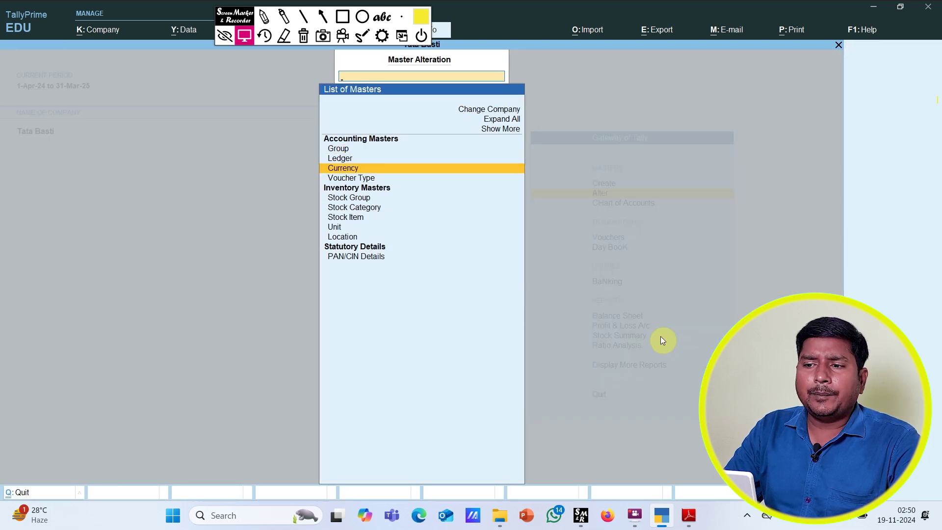
pyautogui.press('Up')
pyautogui.press('Return')
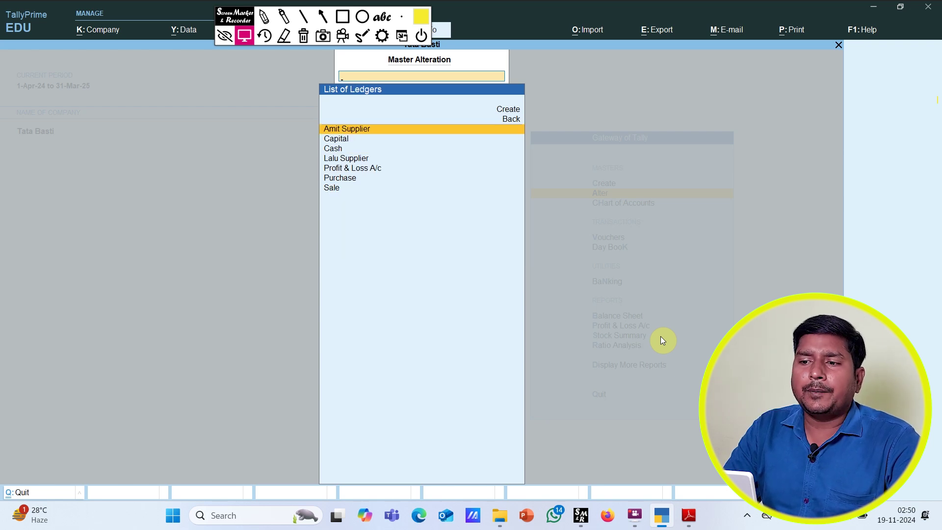
# Step: Browse the ledger list past Capital, Cash and Lalu Supplier down to Profit & Loss A/c
pyautogui.press('Down')
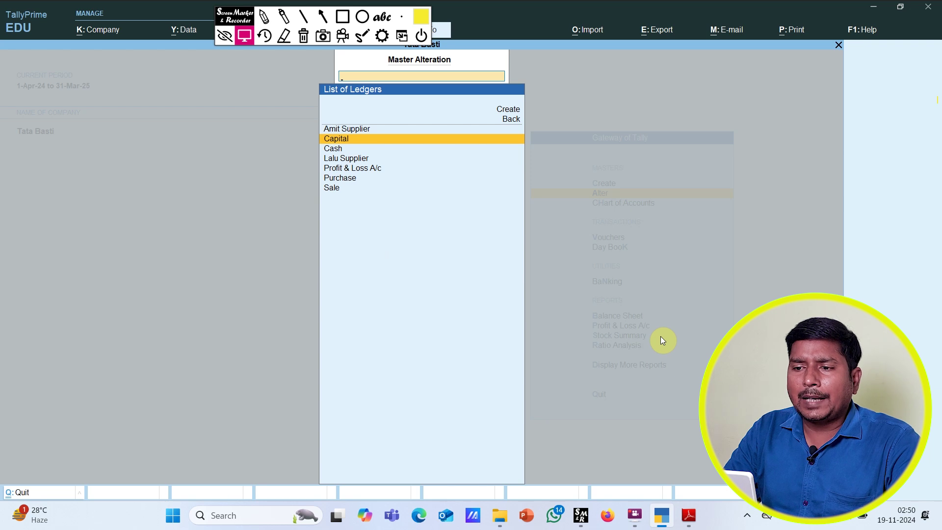
pyautogui.press('Down')
pyautogui.press('Down')
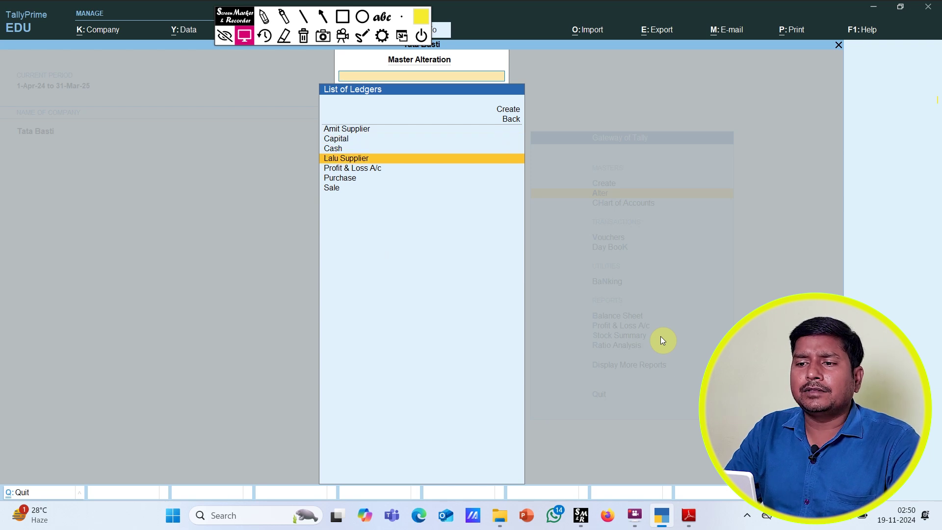
pyautogui.press('Down')
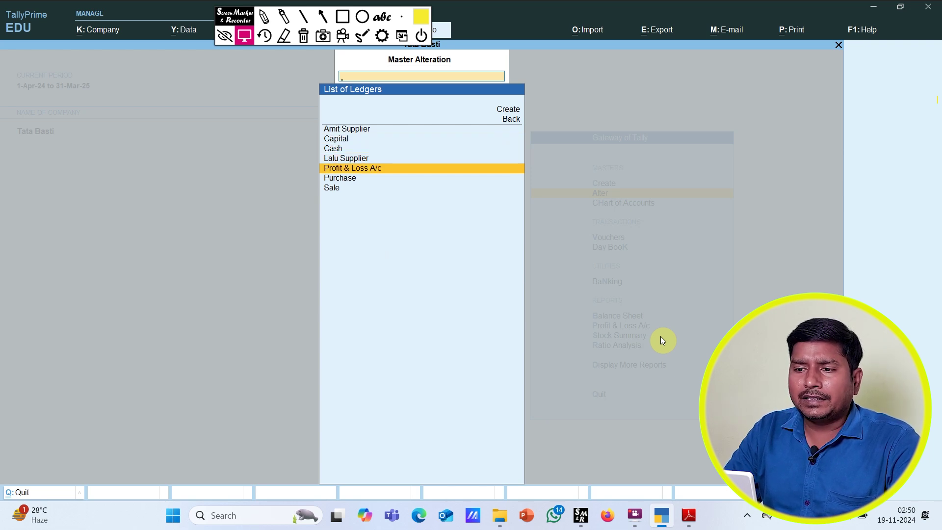
pyautogui.press('Down')
pyautogui.press('Down')
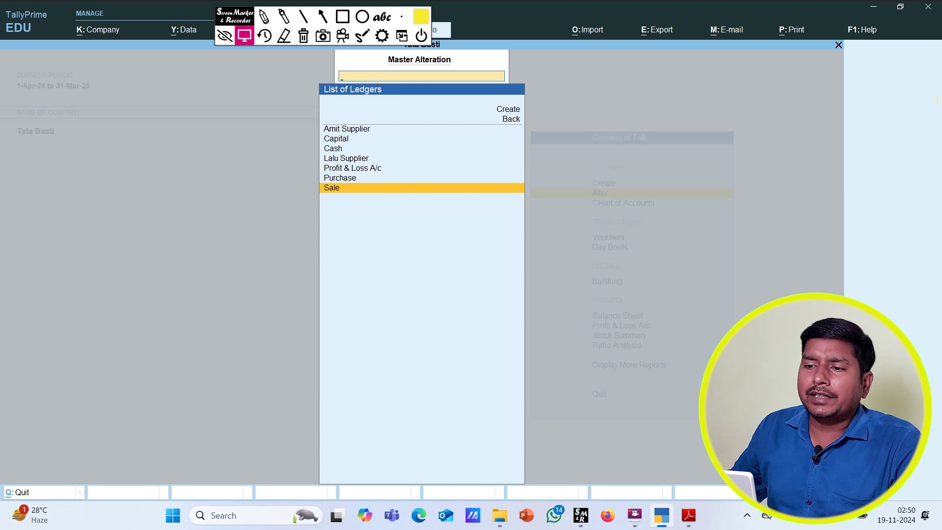
pyautogui.click(342, 17)
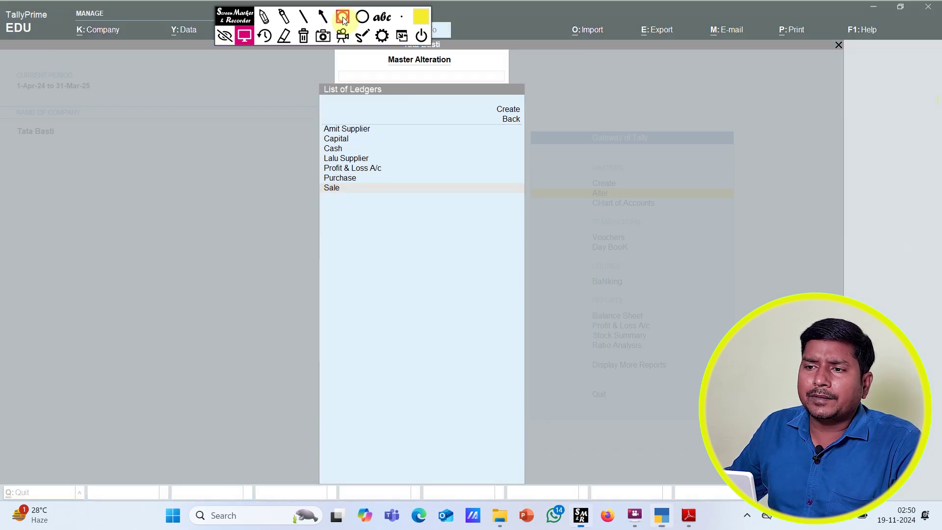
pyautogui.click(322, 16)
pyautogui.moveTo(296, 154); pyautogui.dragTo(325, 152)
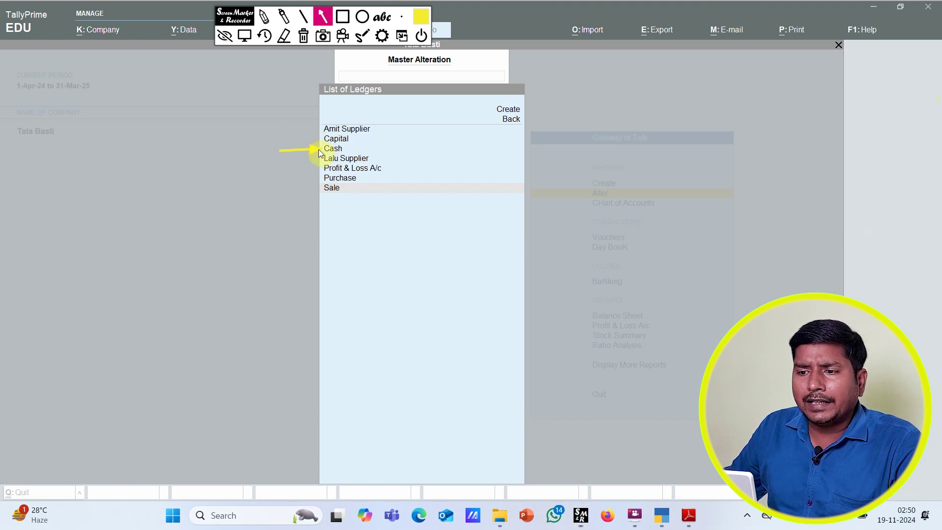
pyautogui.moveTo(282, 169); pyautogui.dragTo(318, 168)
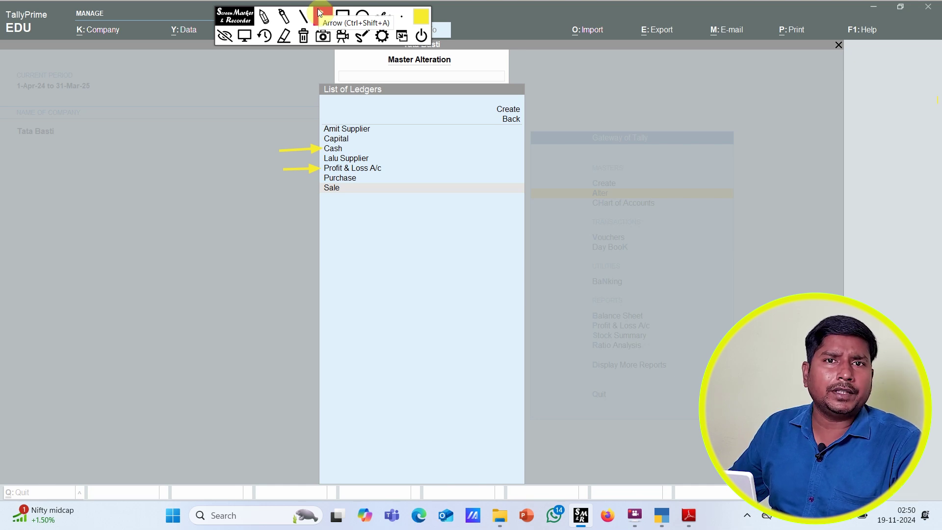
pyautogui.click(320, 13)
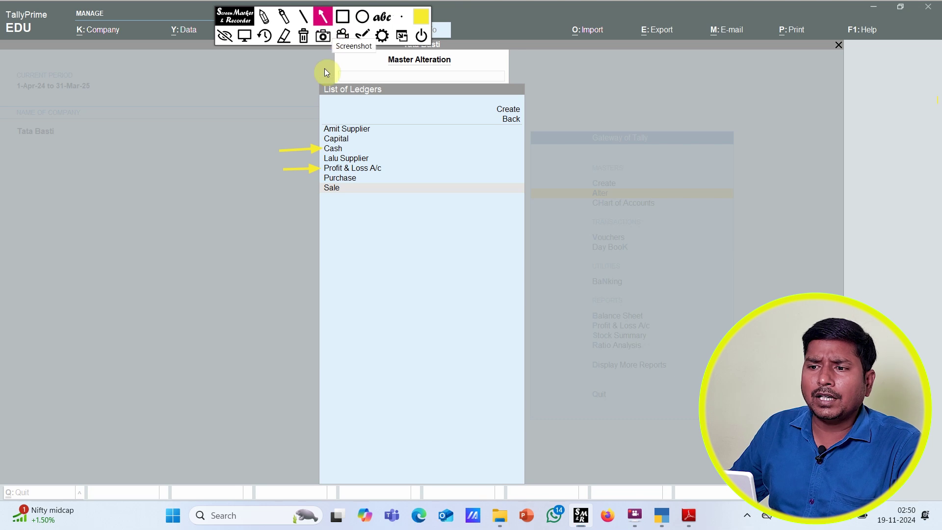
pyautogui.moveTo(290, 130); pyautogui.dragTo(319, 130)
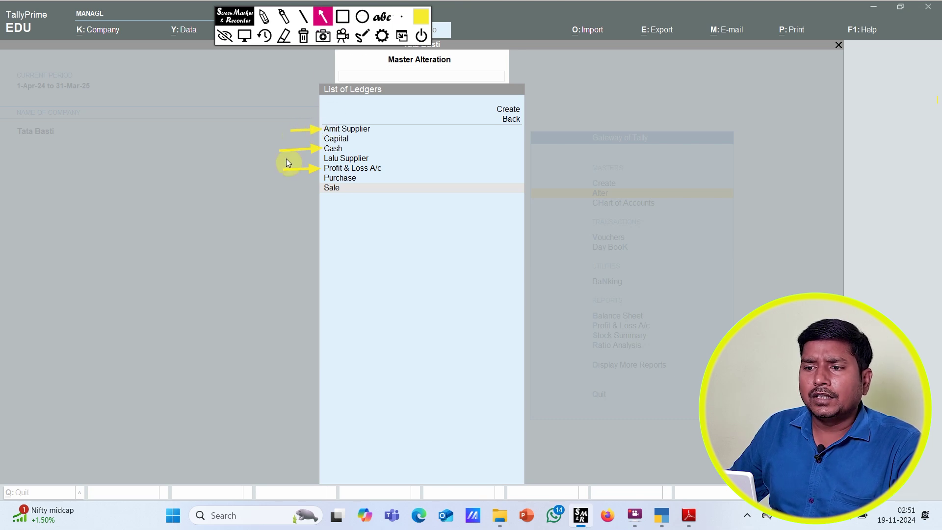
pyautogui.moveTo(411, 158); pyautogui.dragTo(373, 158)
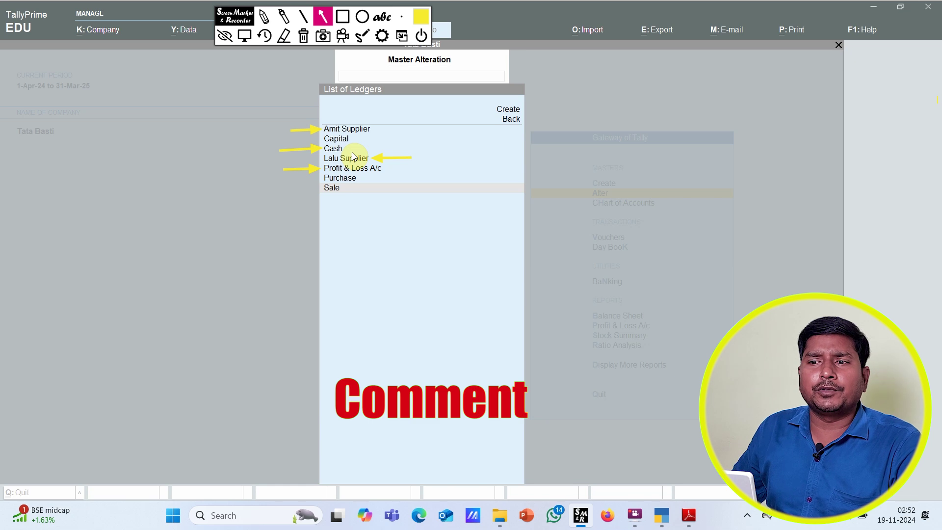
pyautogui.click(265, 38)
pyautogui.press('Escape')
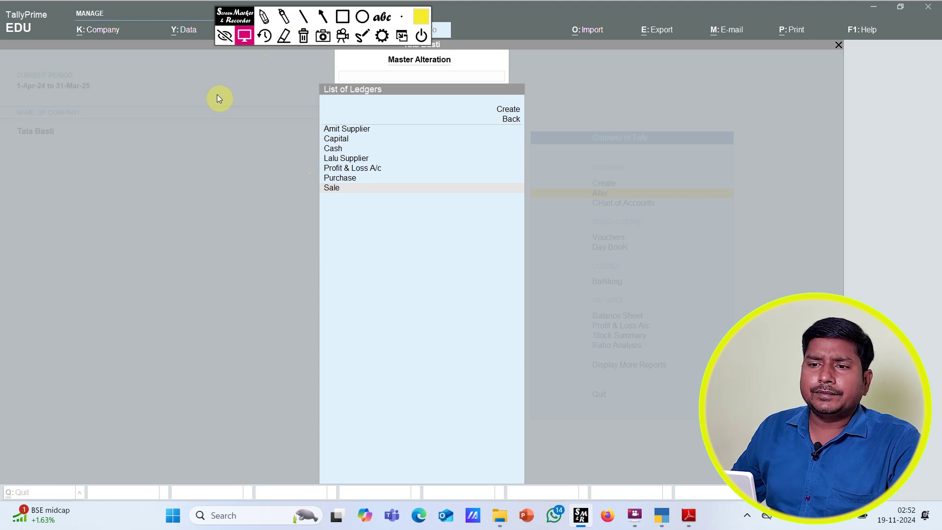
# Step: Go back to the Gateway and open the Capital ledger through Alter > Ledger
pyautogui.press('Escape')
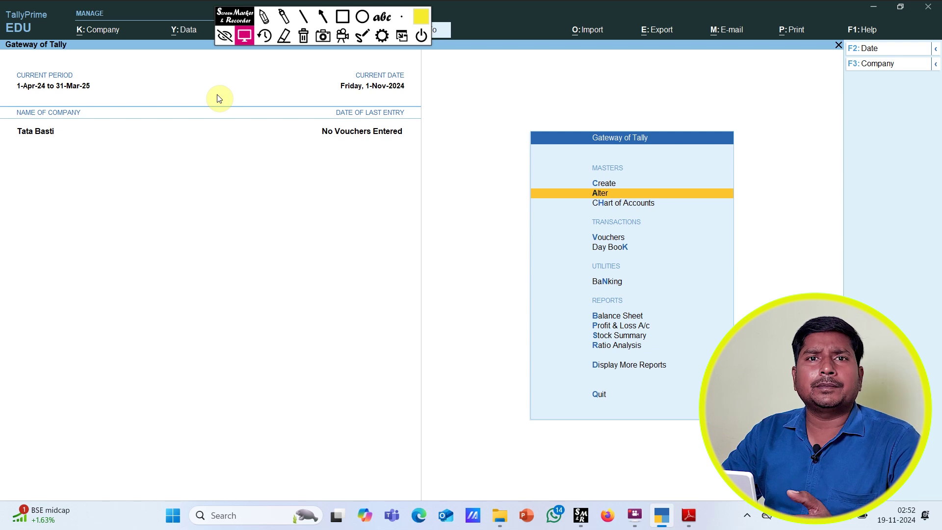
pyautogui.press('Return')
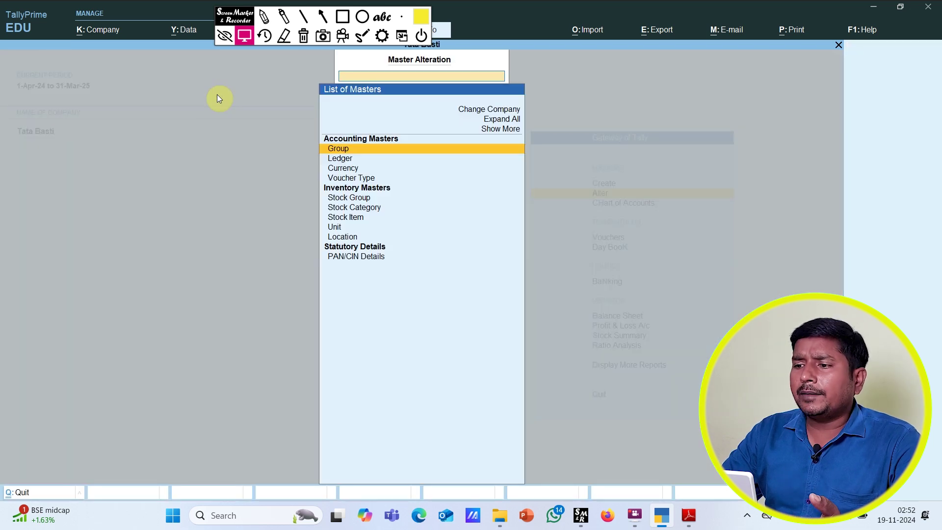
pyautogui.press('Down')
pyautogui.press('Down')
pyautogui.press('Up')
pyautogui.press('Return')
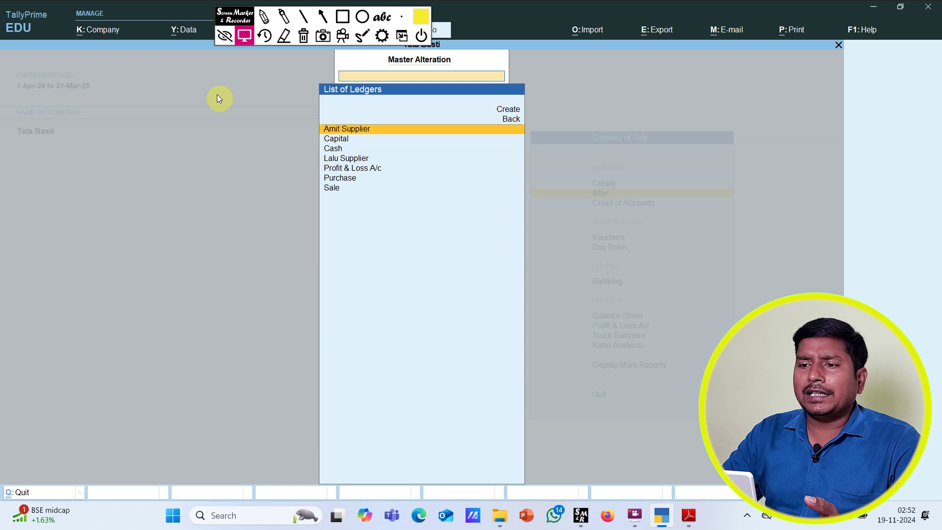
pyautogui.press('Down')
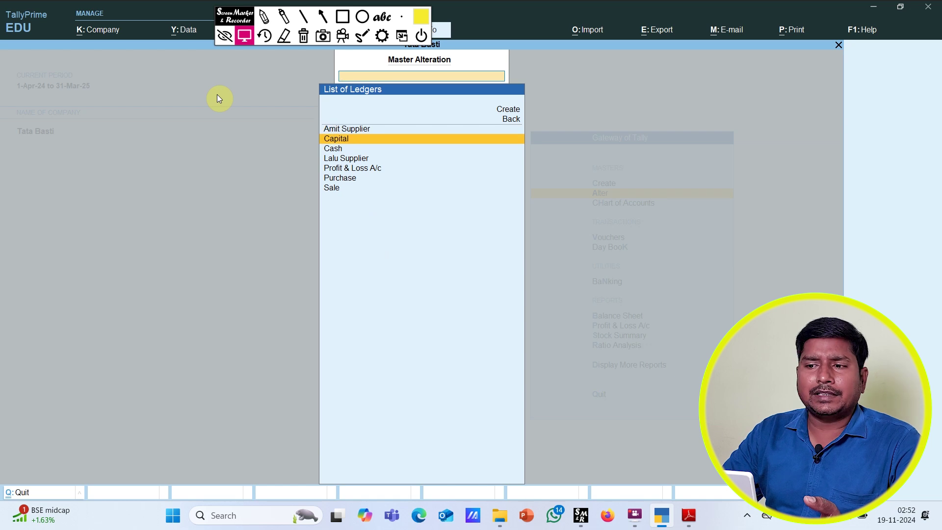
pyautogui.press('Return')
pyautogui.press('Return')
pyautogui.press('Return')
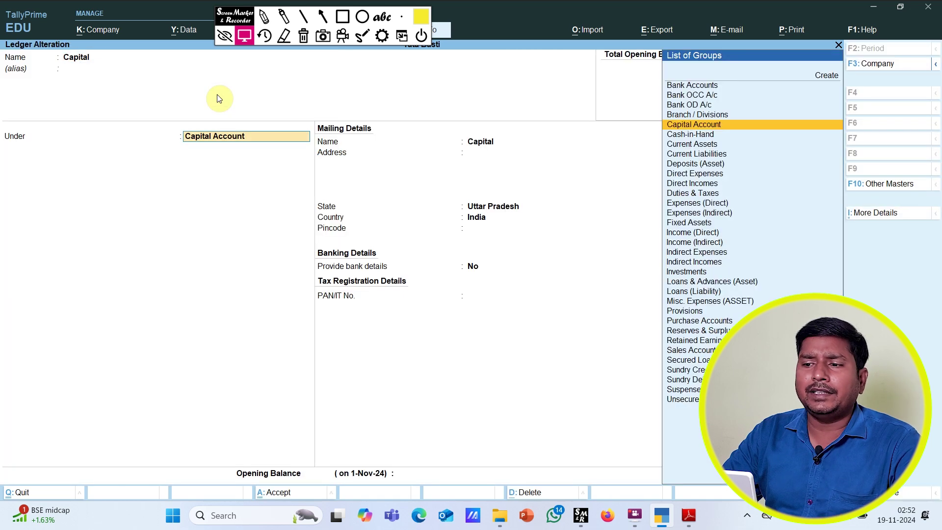
# Step: Change the name to Capital Account and save it with Ctrl+A
pyautogui.press('BackSpace')
pyautogui.press('BackSpace')
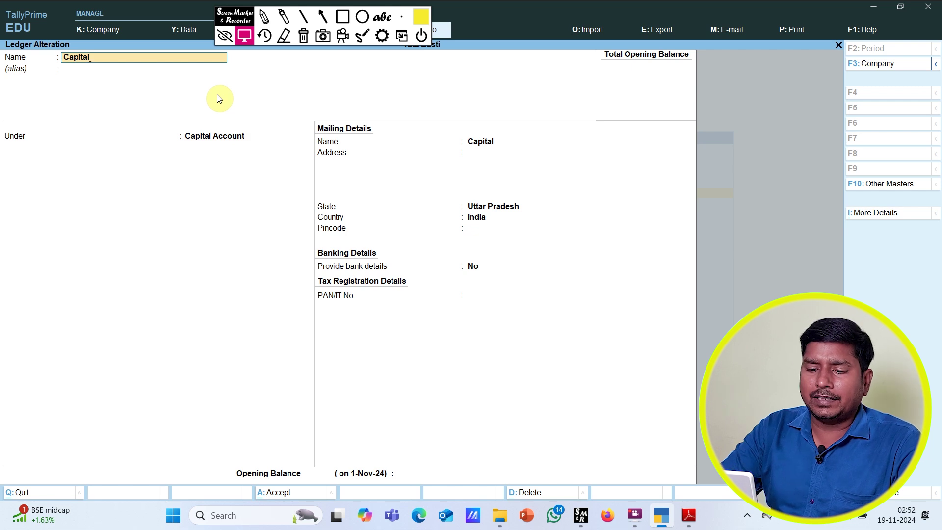
pyautogui.write('account')
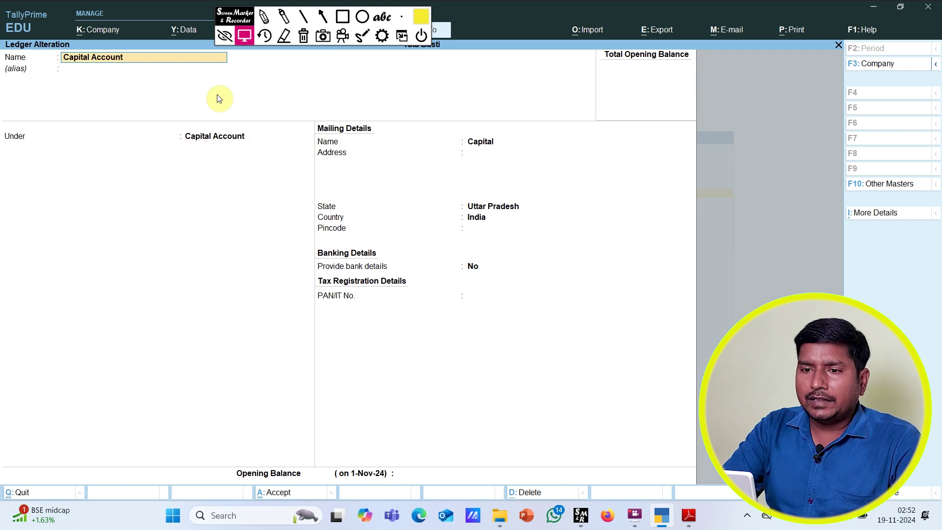
pyautogui.press('Return')
pyautogui.press('ctrl')
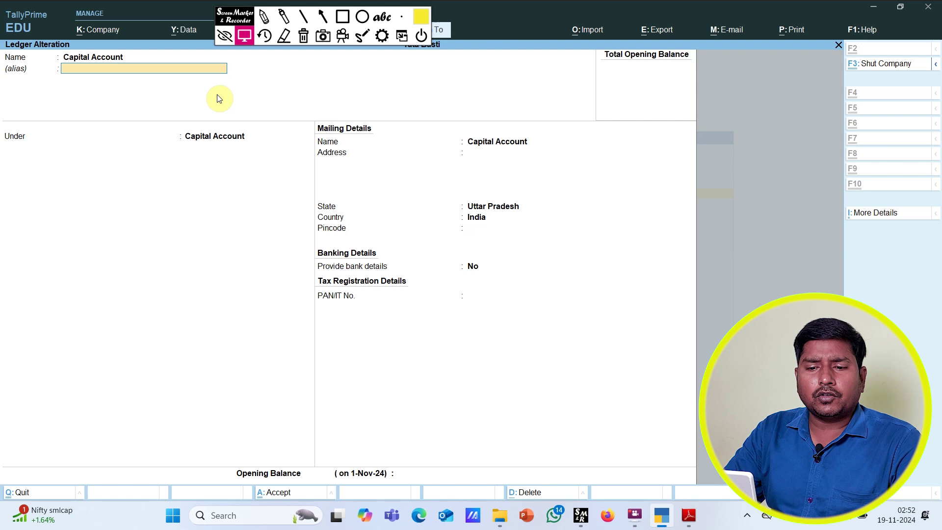
pyautogui.hotkey('ctrl', 'a')
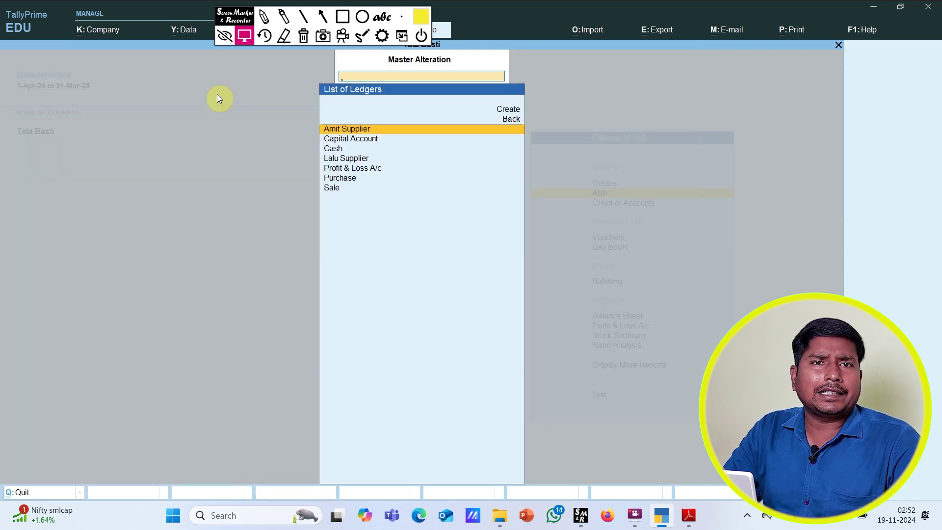